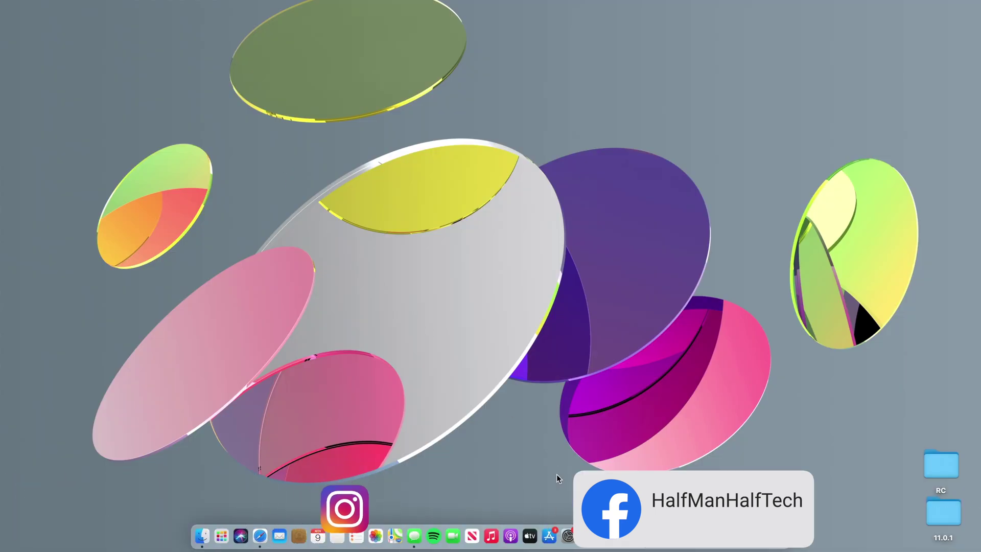
Open the Sound settings in System Preferences to view the alert sound and startup sound options
{"action": "left_click", "coordinate": [568, 536]}
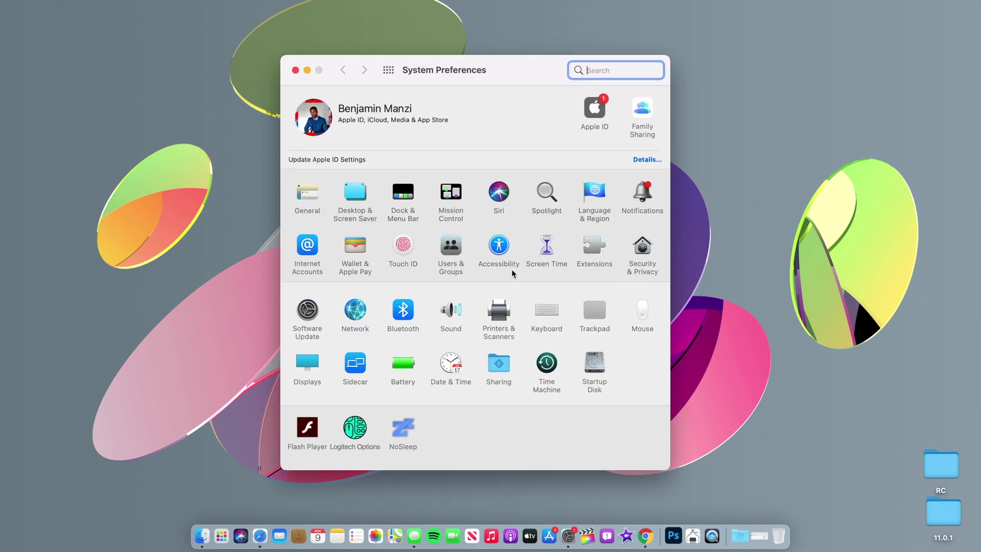
{"action": "left_click", "coordinate": [455, 318]}
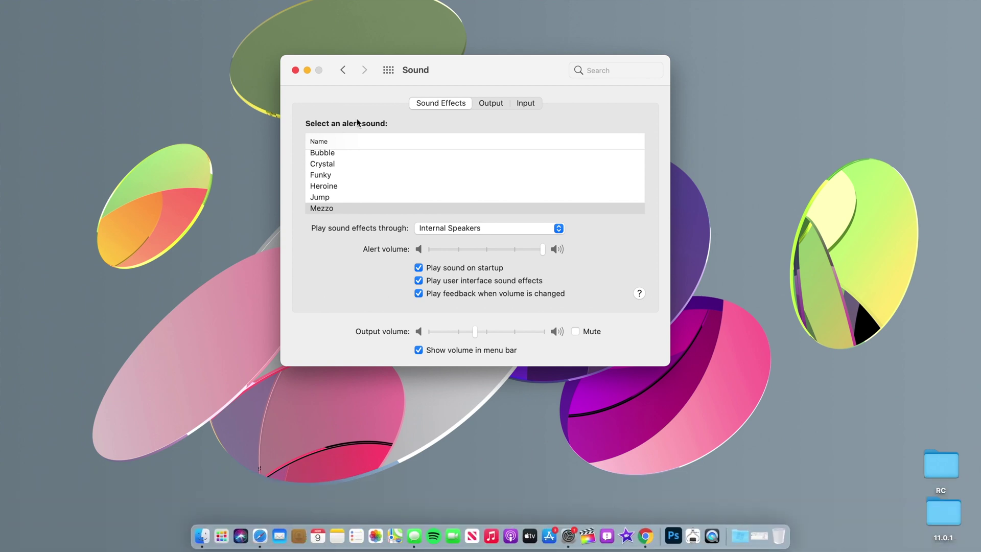
Open the Language & Region settings and select English in the preferred languages
{"action": "left_click", "coordinate": [390, 70]}
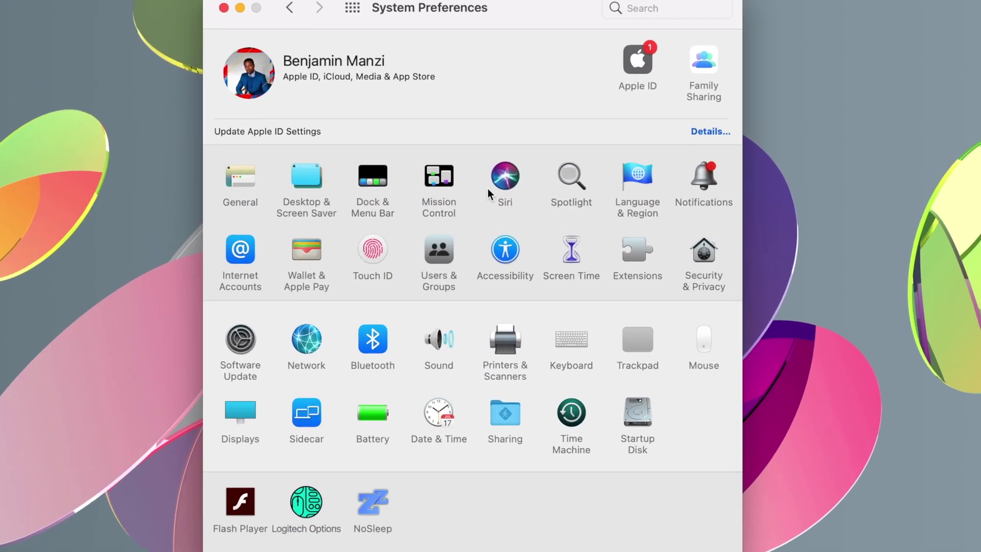
{"action": "left_click", "coordinate": [653, 181]}
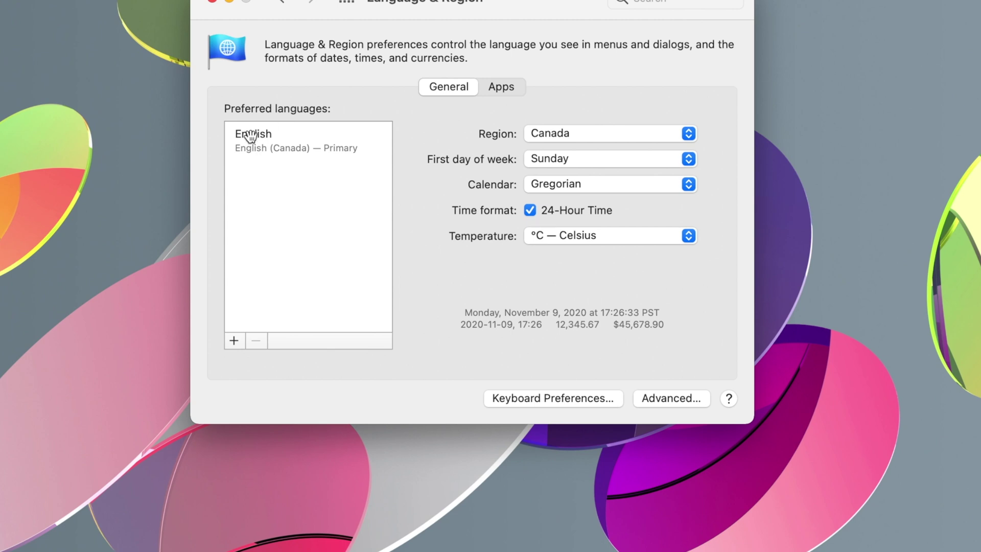
{"action": "left_click", "coordinate": [244, 146]}
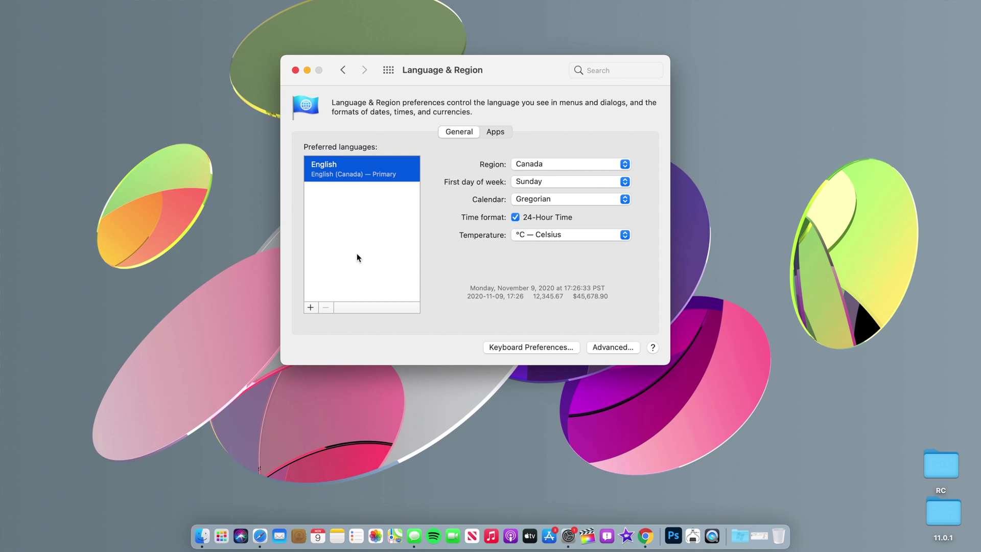
Add Español (Spanish) to the preferred languages while keeping English (Canada) as the primary language
{"action": "left_click", "coordinate": [310, 307]}
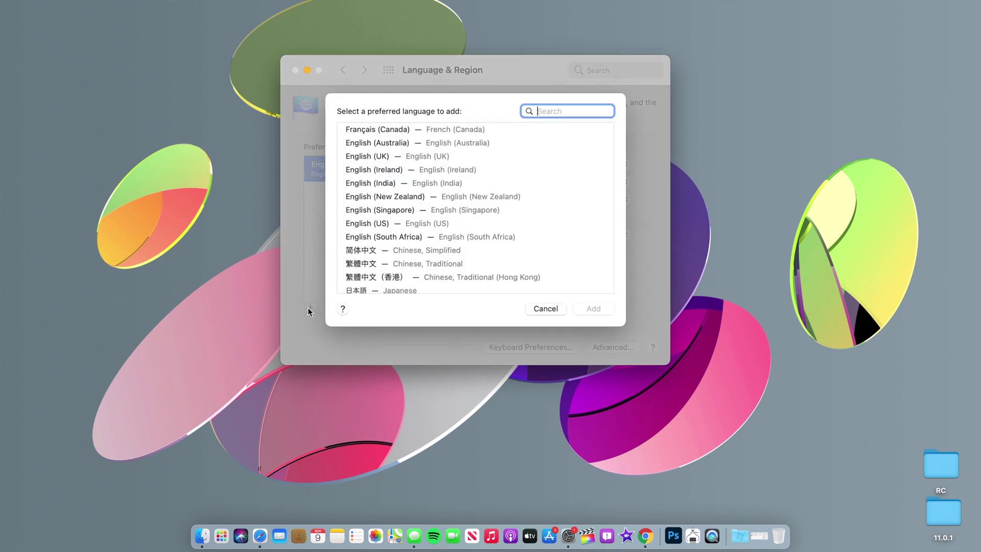
{"action": "scroll", "coordinate": [408, 210], "scroll_direction": "down", "scroll_amount": 10}
{"action": "scroll", "coordinate": [407, 211], "scroll_direction": "up", "scroll_amount": 8}
{"action": "scroll", "coordinate": [408, 211], "scroll_direction": "up", "scroll_amount": 3}
{"action": "scroll", "coordinate": [407, 210], "scroll_direction": "down", "scroll_amount": 5}
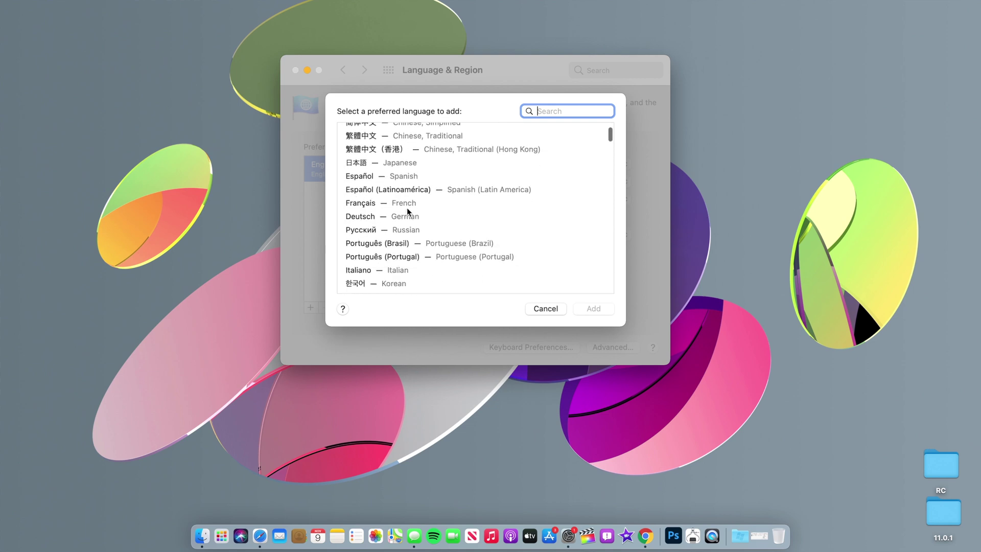
{"action": "left_click", "coordinate": [386, 164]}
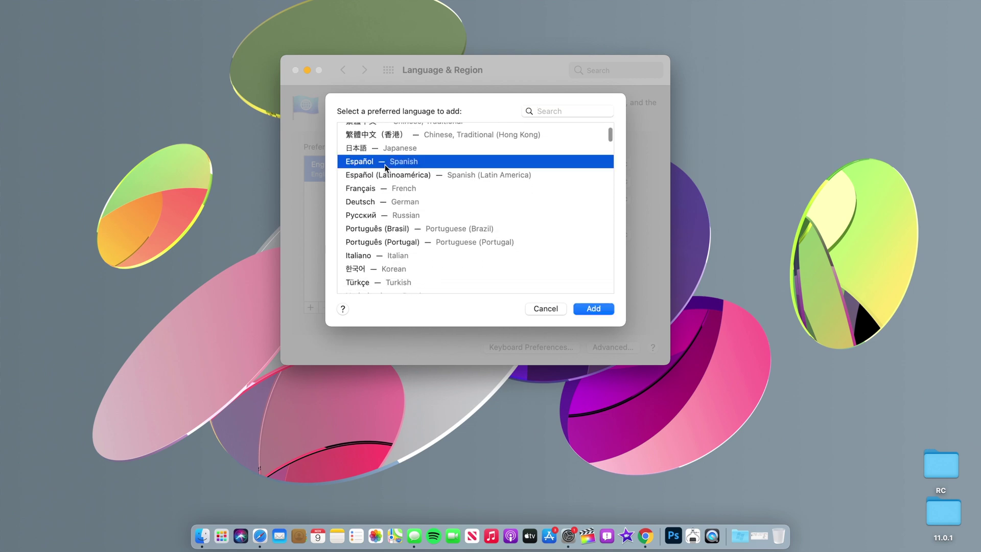
{"action": "left_click", "coordinate": [589, 310]}
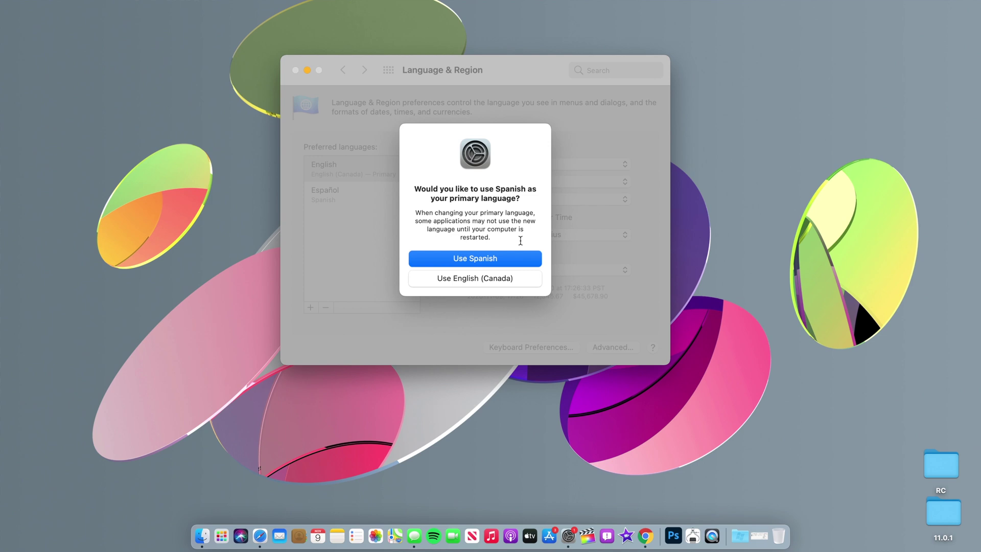
{"action": "left_click", "coordinate": [495, 281]}
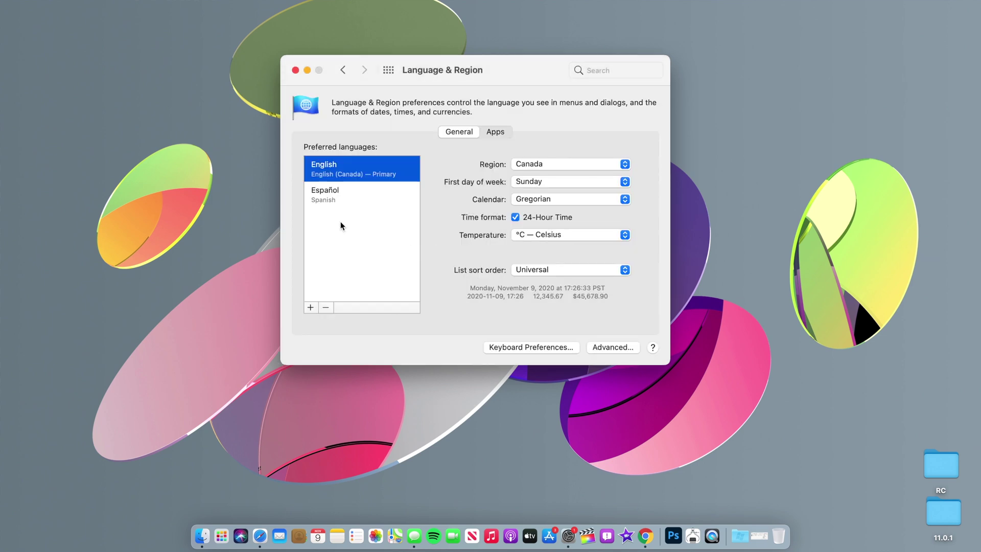
Remove Español from the preferred languages
{"action": "left_click", "coordinate": [322, 197]}
{"action": "left_click", "coordinate": [326, 308]}
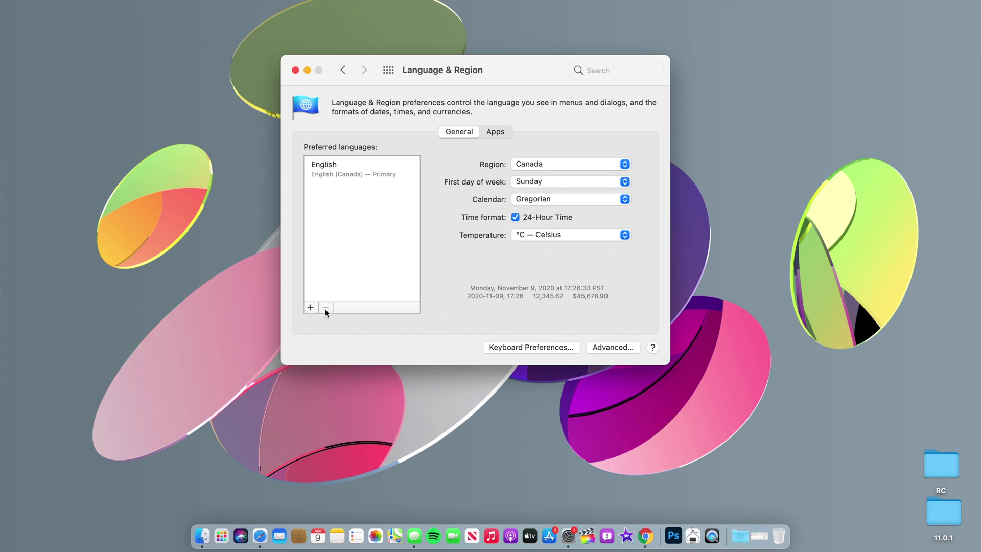
Switch to Safari and load yahoo.fr
{"action": "left_click", "coordinate": [256, 532]}
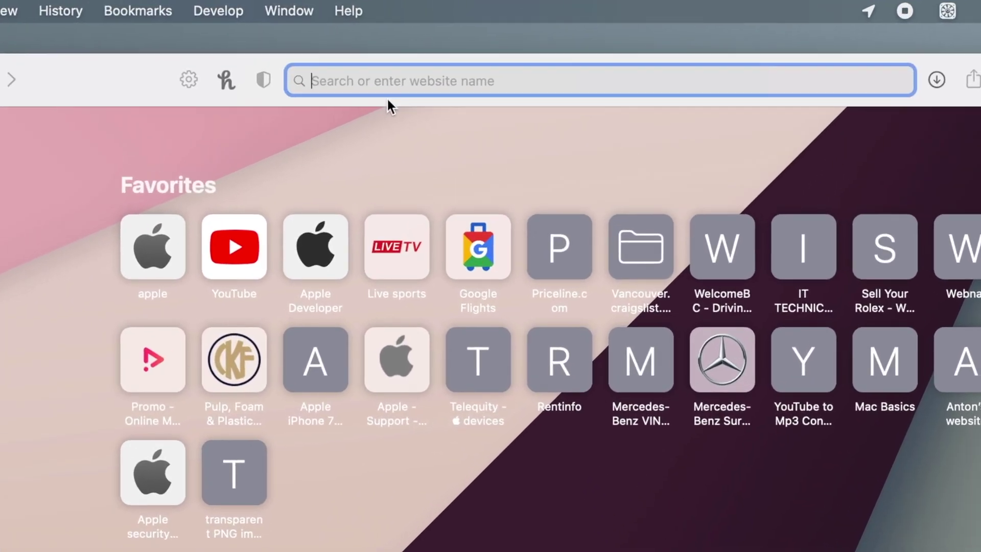
{"action": "type", "text": "yahoo.fr"}
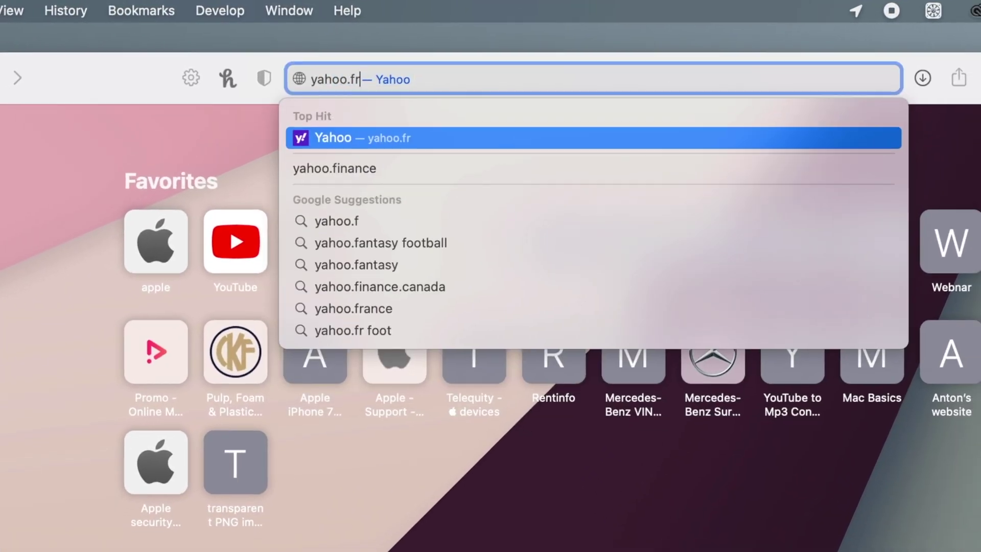
{"action": "key", "text": "Return"}
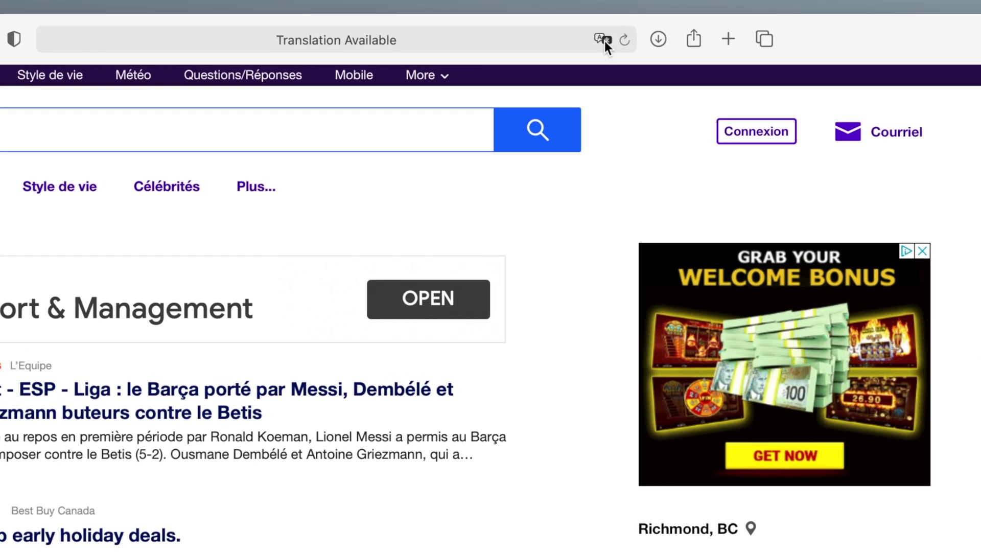
Try to translate the French Yahoo home page to English and check the articles down the page
{"action": "left_click", "coordinate": [617, 43]}
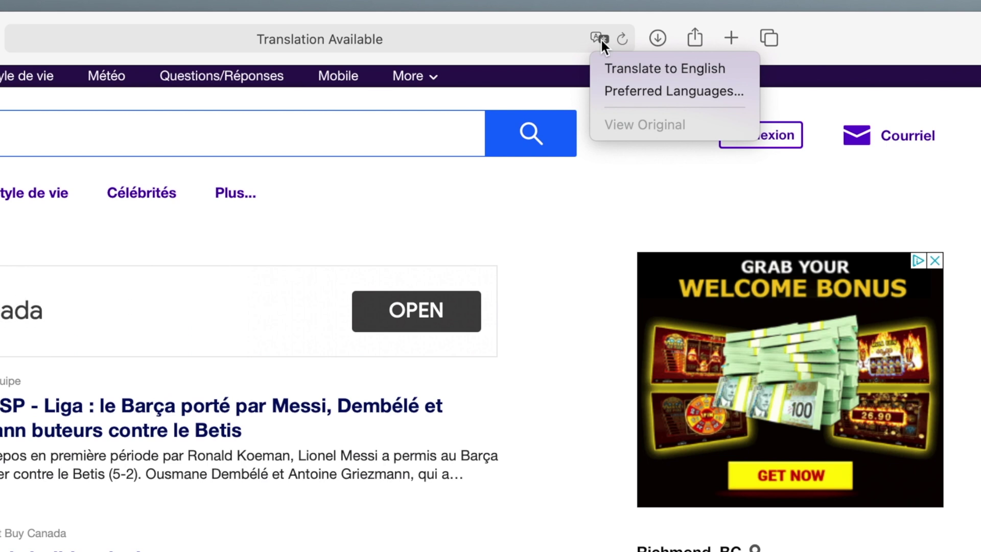
{"action": "left_click", "coordinate": [631, 68]}
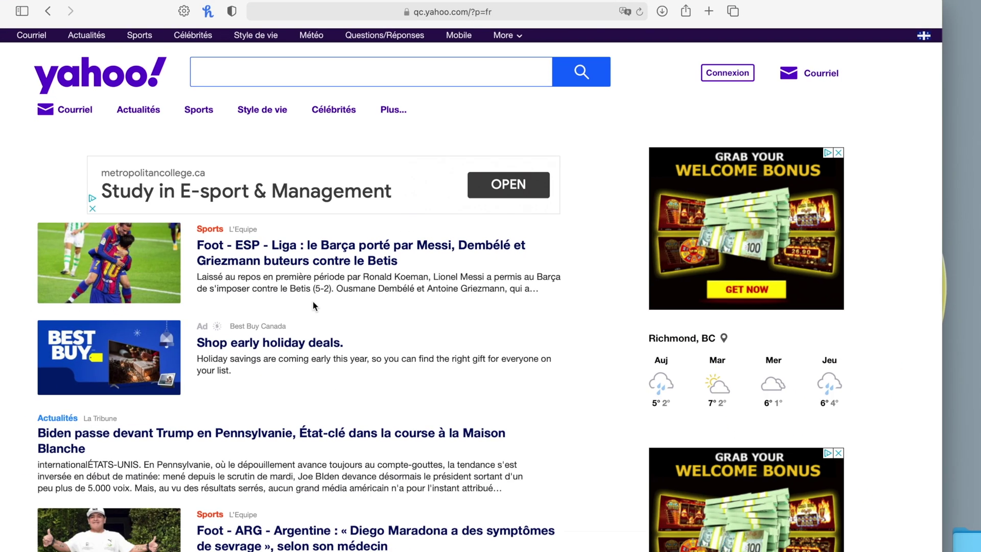
{"action": "scroll", "coordinate": [306, 312], "scroll_direction": "down", "scroll_amount": 10}
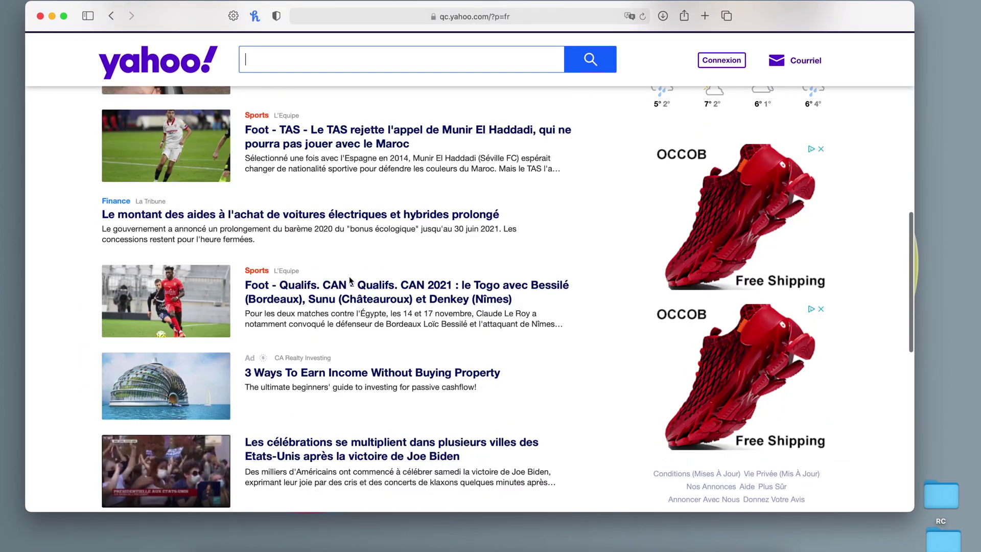
{"action": "scroll", "coordinate": [351, 281], "scroll_direction": "up", "scroll_amount": 15}
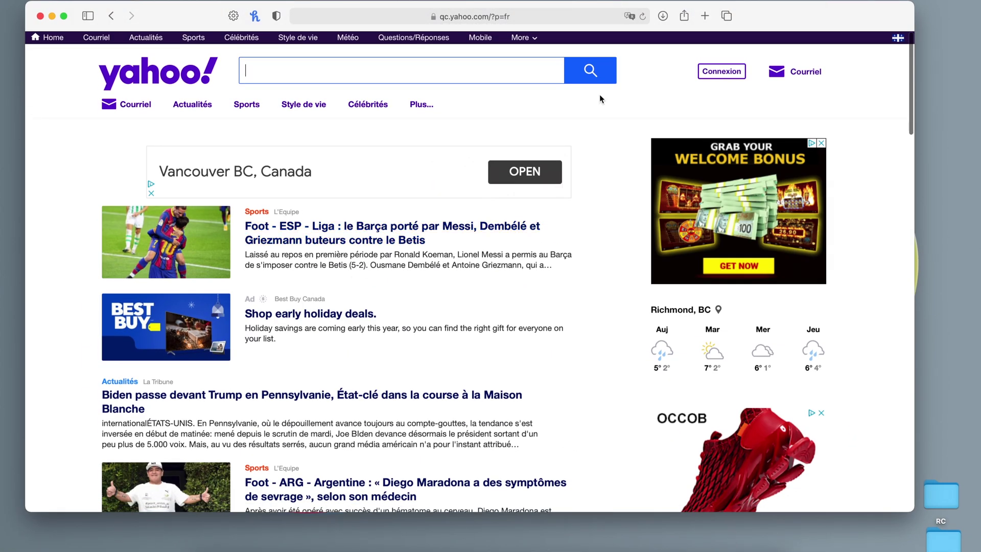
Translate the Yahoo home page to English and look through the translated headlines
{"action": "left_click", "coordinate": [631, 18]}
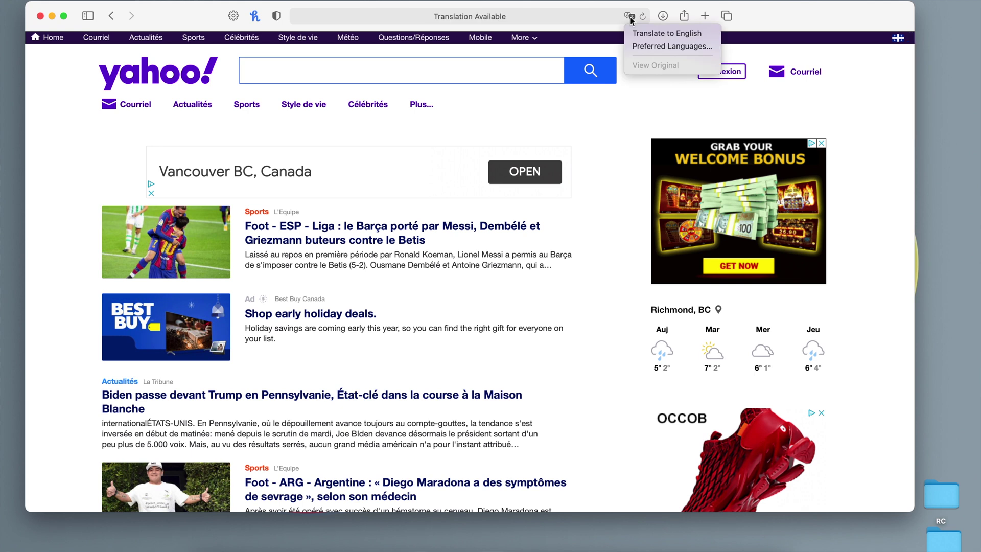
{"action": "left_click", "coordinate": [665, 33]}
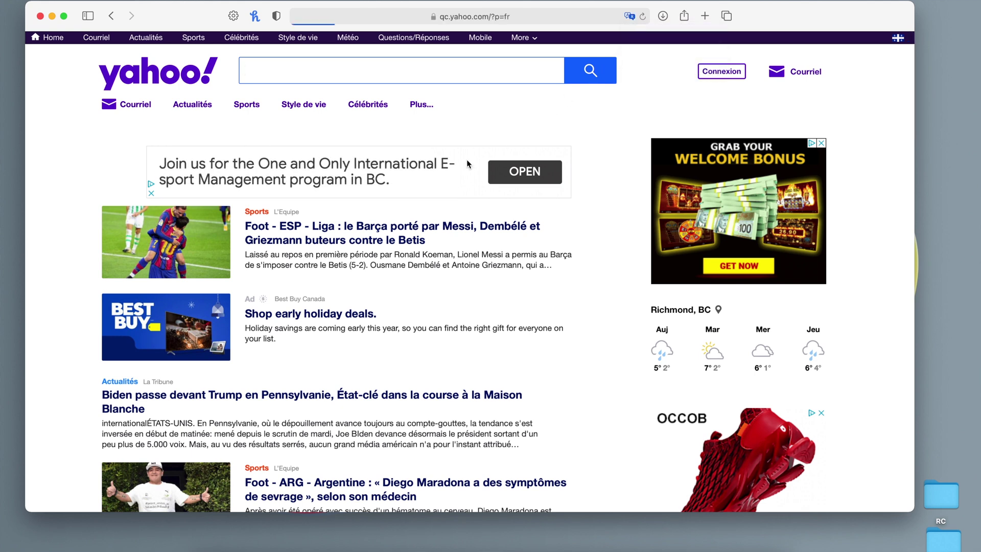
{"action": "scroll", "coordinate": [351, 343], "scroll_direction": "down", "scroll_amount": 15}
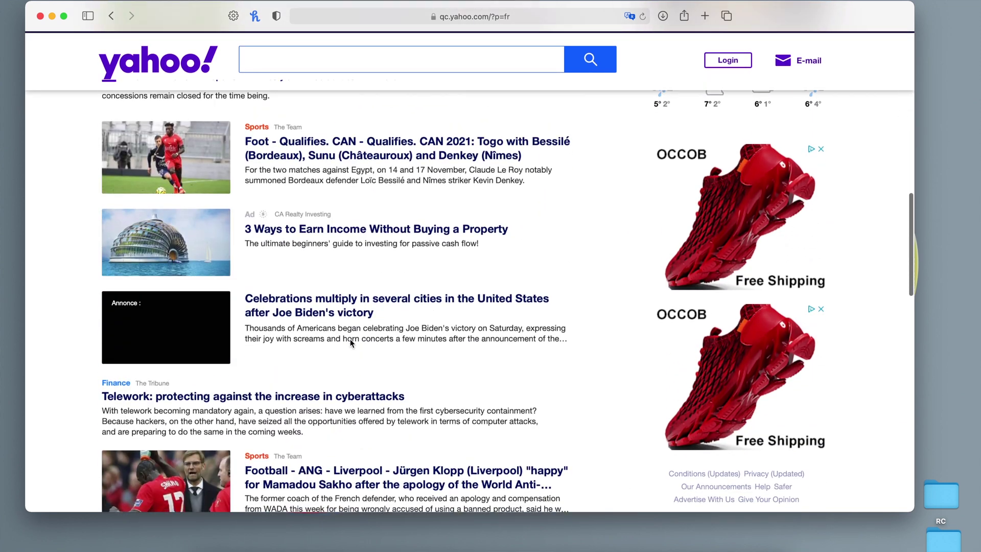
{"action": "scroll", "coordinate": [351, 343], "scroll_direction": "up", "scroll_amount": 15}
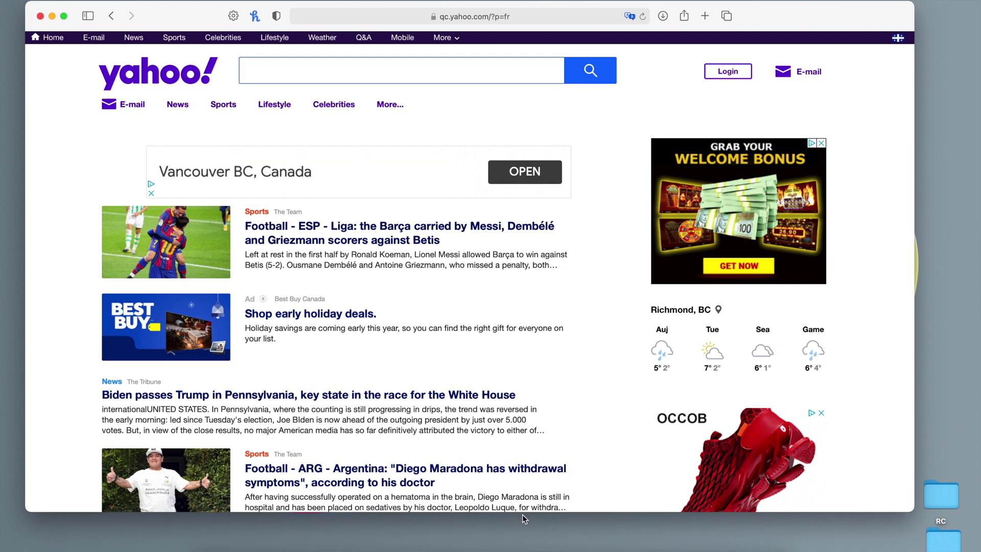
Review the preferred languages in System Preferences, return to Safari and dismiss the site's certificate information
{"action": "left_click", "coordinate": [565, 548]}
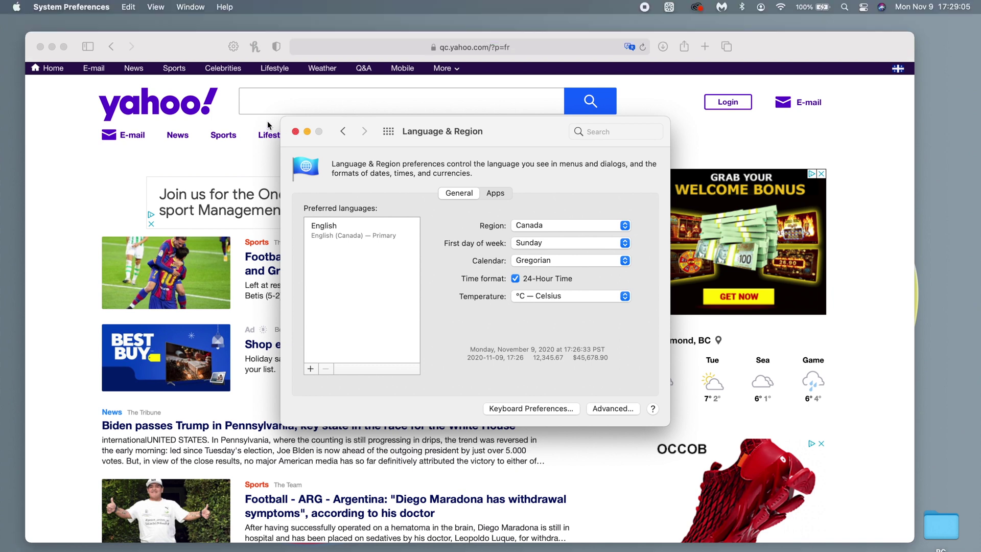
{"action": "left_click", "coordinate": [435, 50]}
{"action": "left_click", "coordinate": [435, 50]}
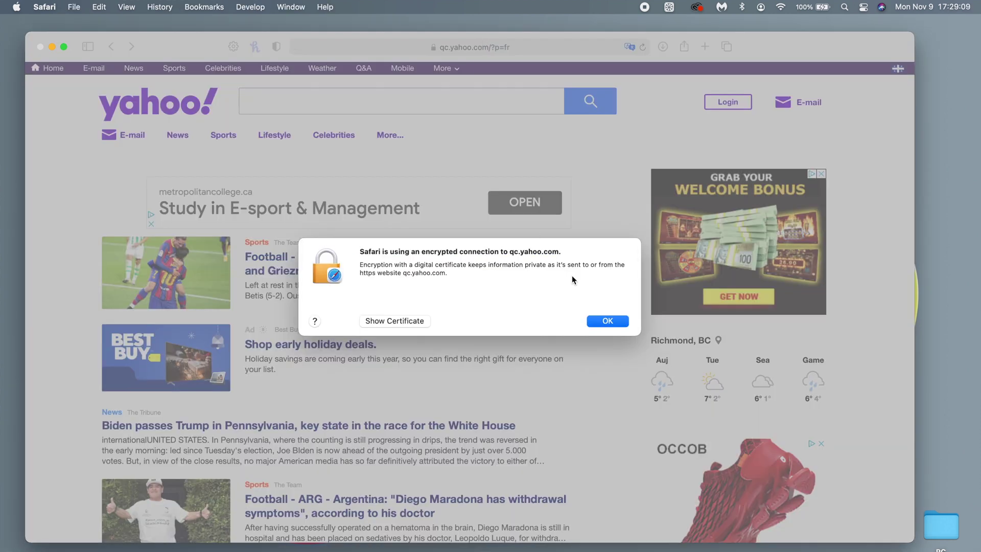
{"action": "left_click", "coordinate": [606, 321]}
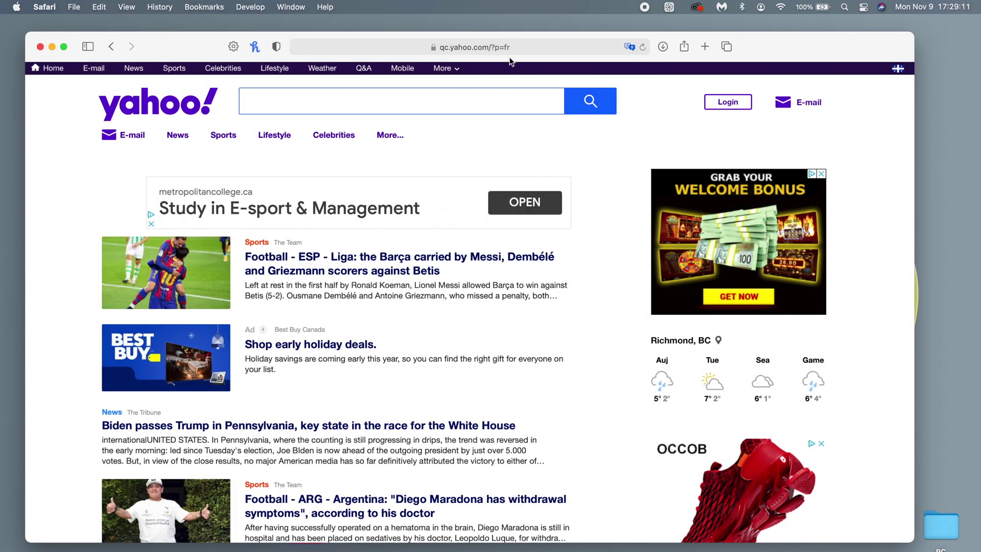
Open YouTube in Safari and search for "4k video"
{"action": "left_click", "coordinate": [511, 46]}
{"action": "left_click", "coordinate": [401, 125]}
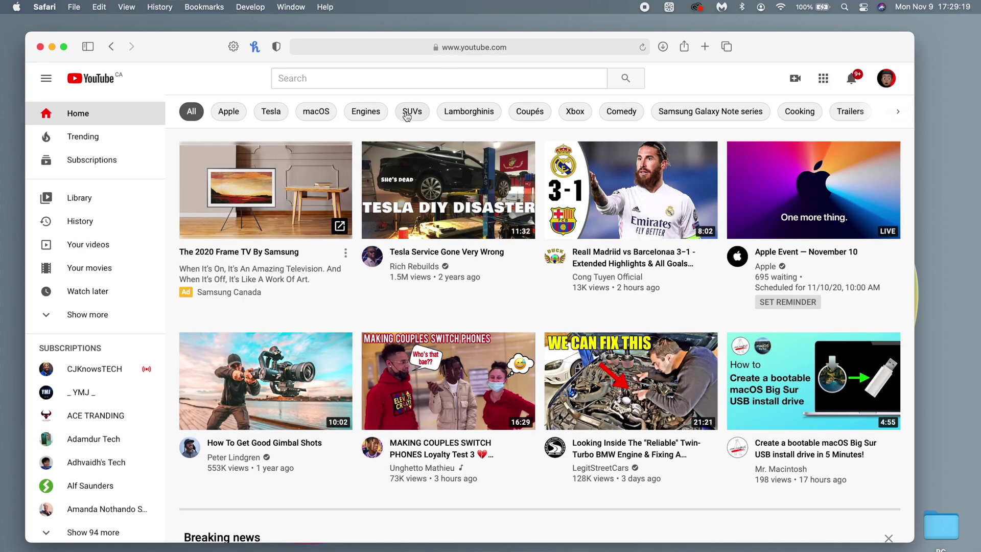
{"action": "left_click", "coordinate": [388, 74]}
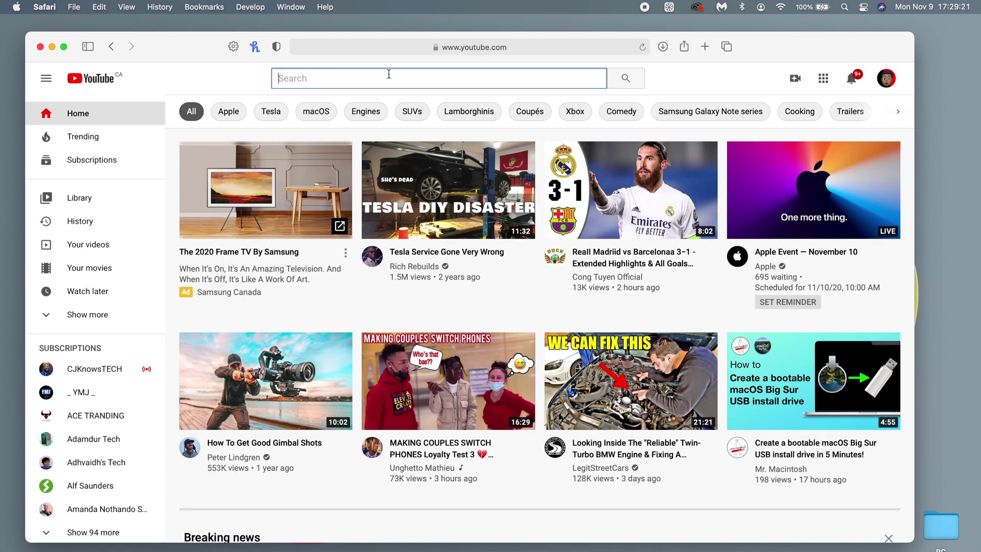
{"action": "type", "text": "4k"}
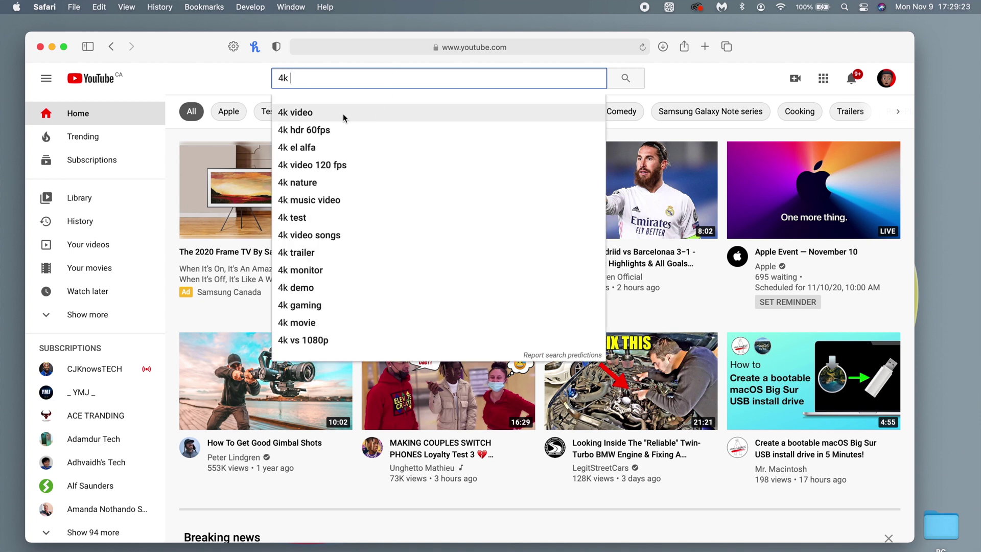
{"action": "left_click", "coordinate": [361, 113]}
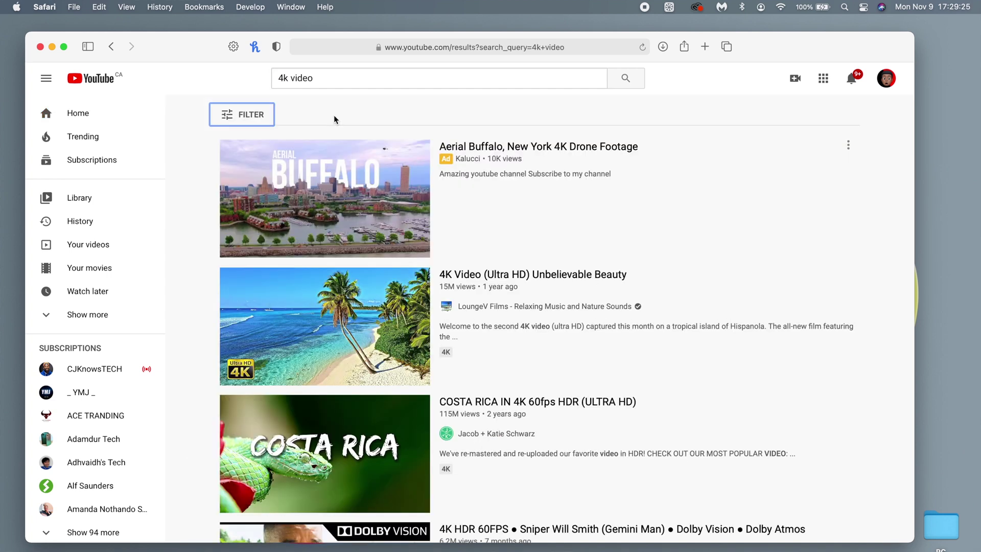
Play the "COSTA RICA IN 4K 60fps HDR (ULTRA HD)" video from the results, raise the volume and skip the ads
{"action": "scroll", "coordinate": [434, 330], "scroll_direction": "down", "scroll_amount": 2}
{"action": "scroll", "coordinate": [434, 326], "scroll_direction": "down", "scroll_amount": 2}
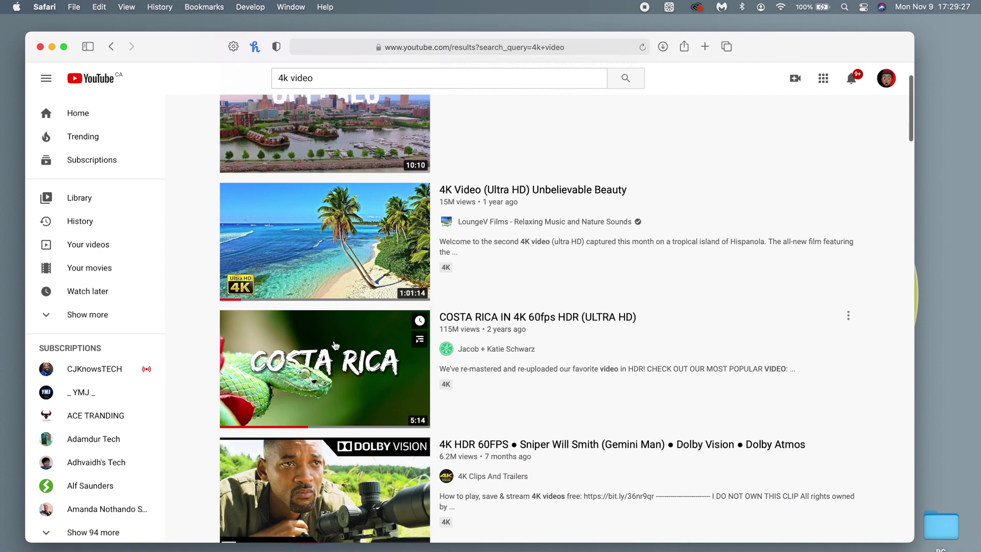
{"action": "left_click", "coordinate": [326, 344]}
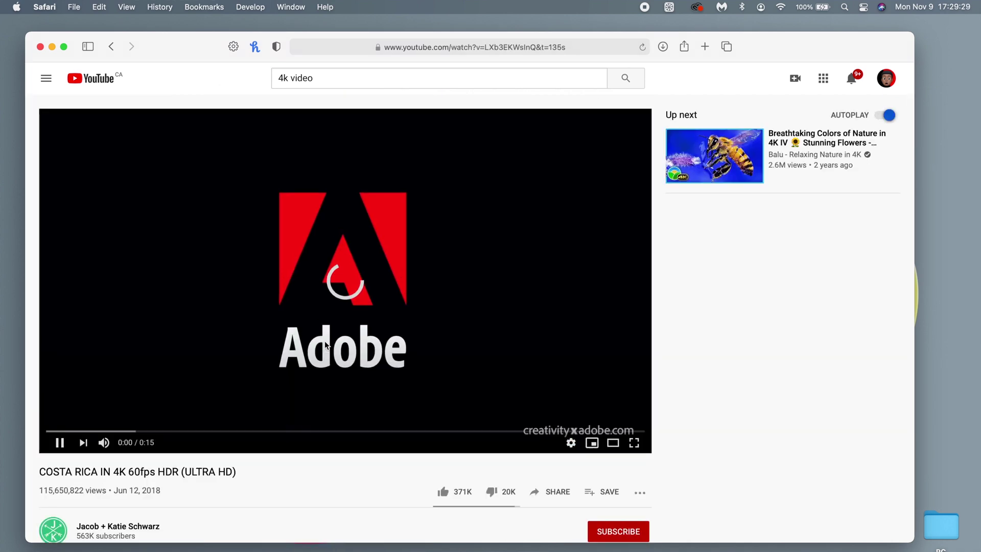
{"action": "key", "text": "XF86AudioRaiseVolume"}
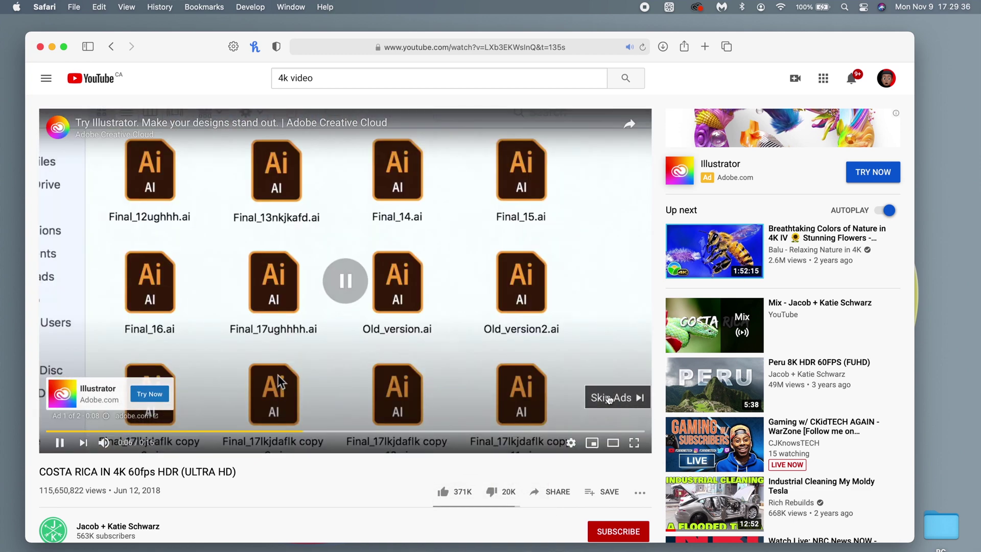
{"action": "left_click", "coordinate": [609, 397]}
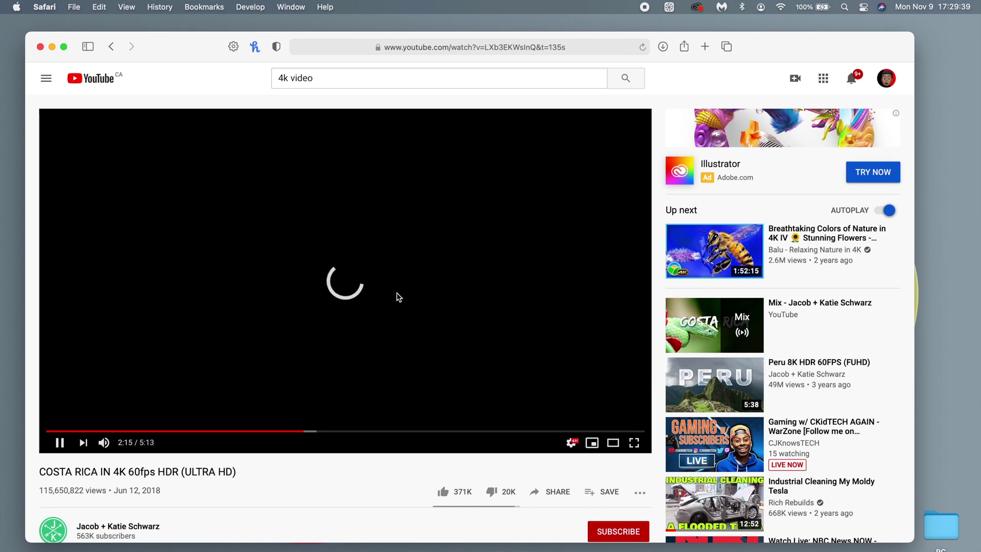
Show the list of available playback qualities for the Costa Rica video
{"action": "left_click", "coordinate": [573, 443]}
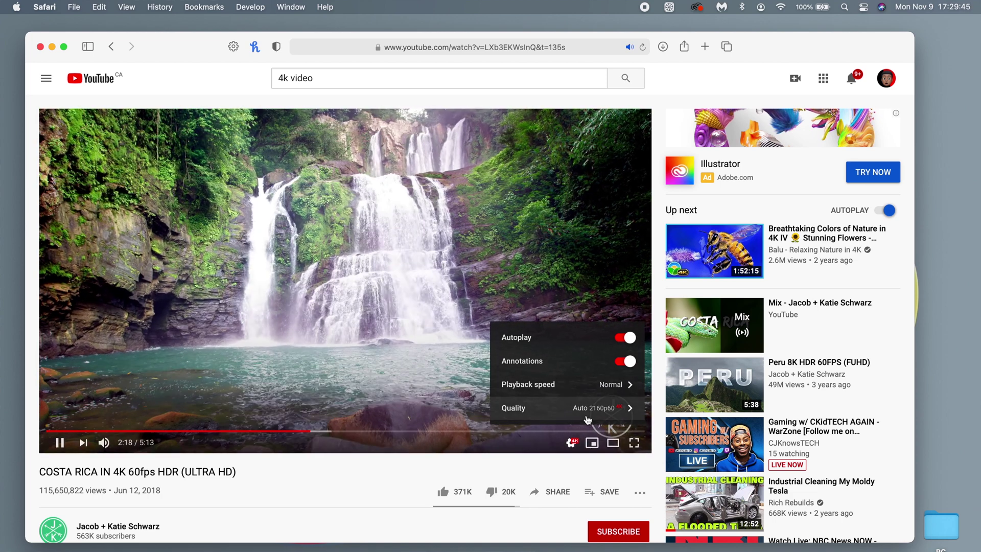
{"action": "left_click", "coordinate": [588, 414]}
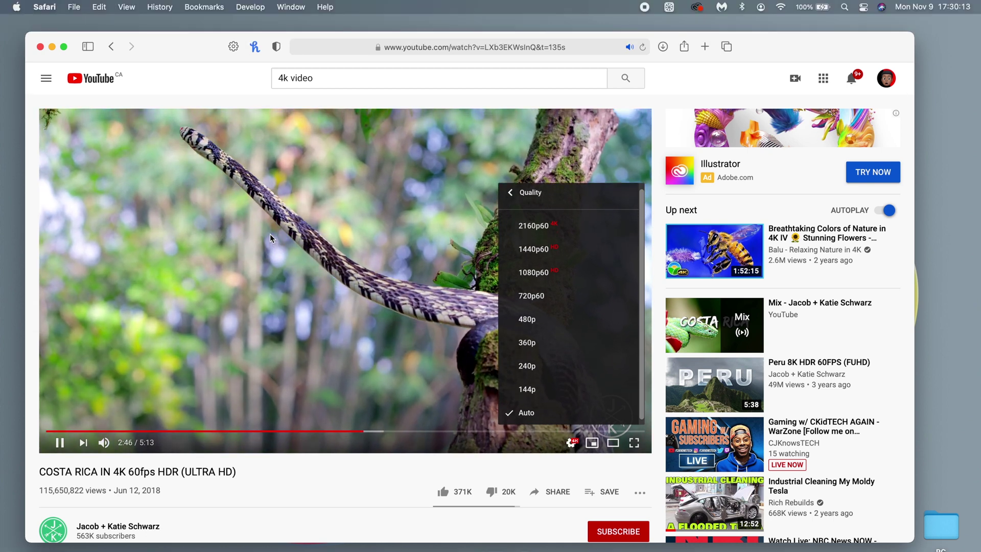
Dismiss the video quality list and examine Safari's experimental developer features
{"action": "left_click", "coordinate": [270, 234]}
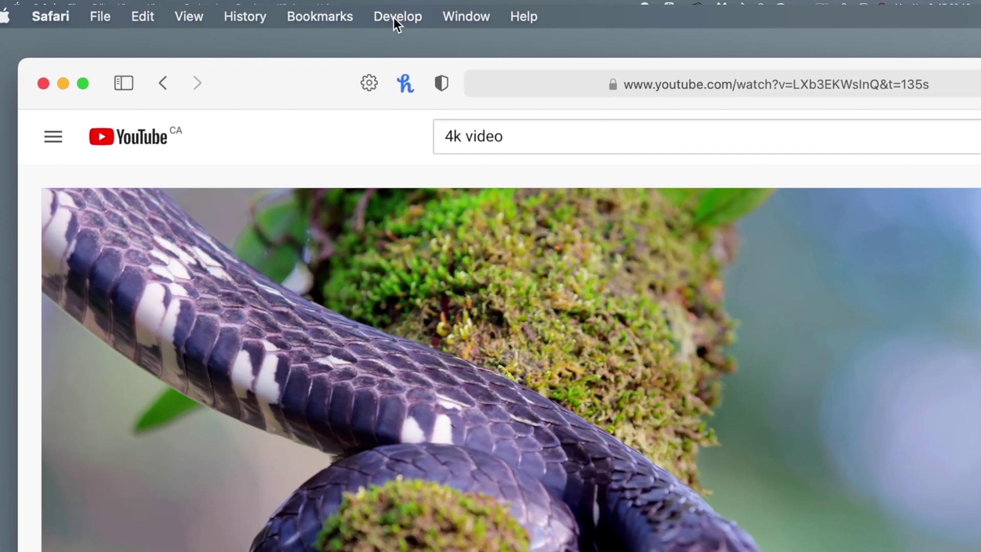
{"action": "left_click", "coordinate": [248, 8]}
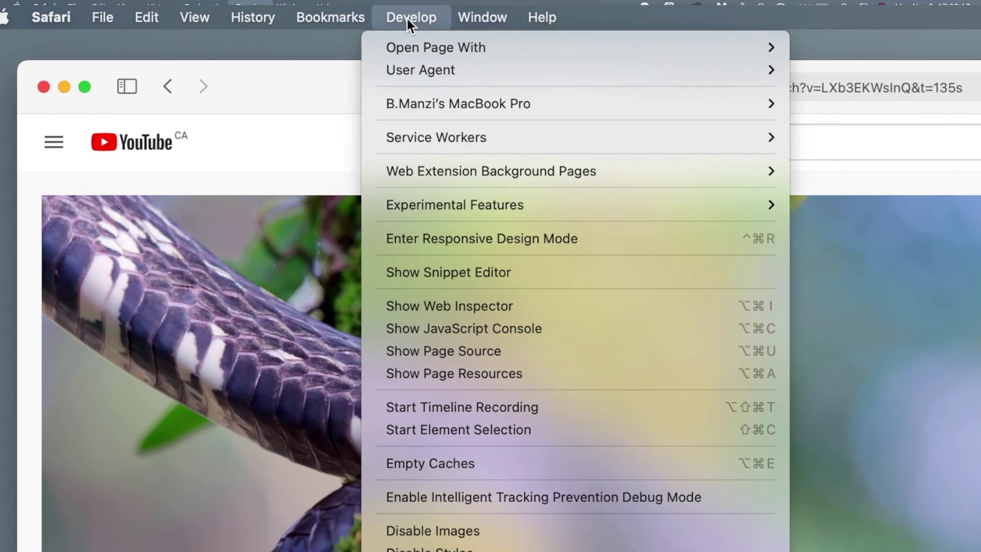
{"action": "mouse_move", "coordinate": [454, 163]}
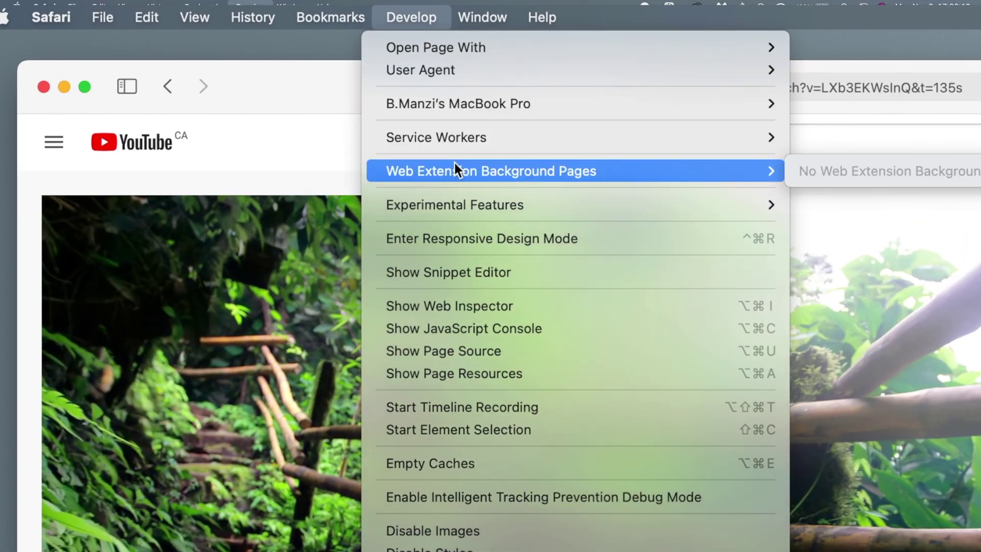
{"action": "mouse_move", "coordinate": [466, 205]}
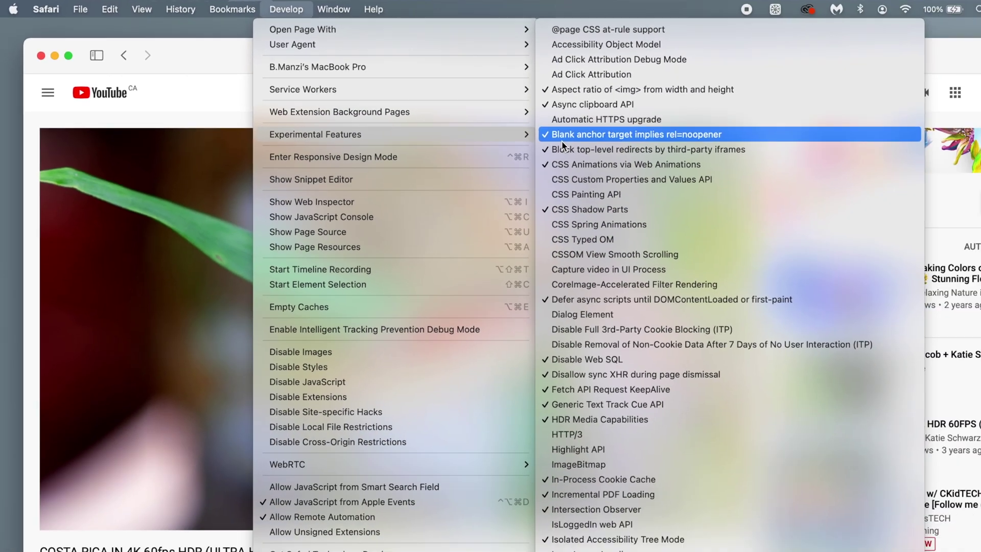
{"action": "scroll", "coordinate": [889, 316], "scroll_direction": "down", "scroll_amount": 10}
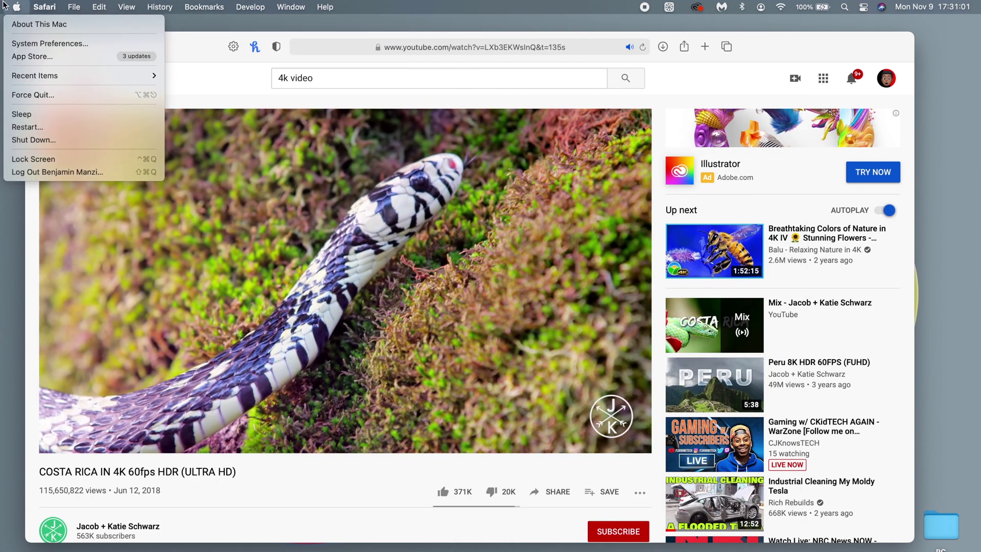
Force quit Safari and close the Language & Region preferences
{"action": "left_click", "coordinate": [15, 6]}
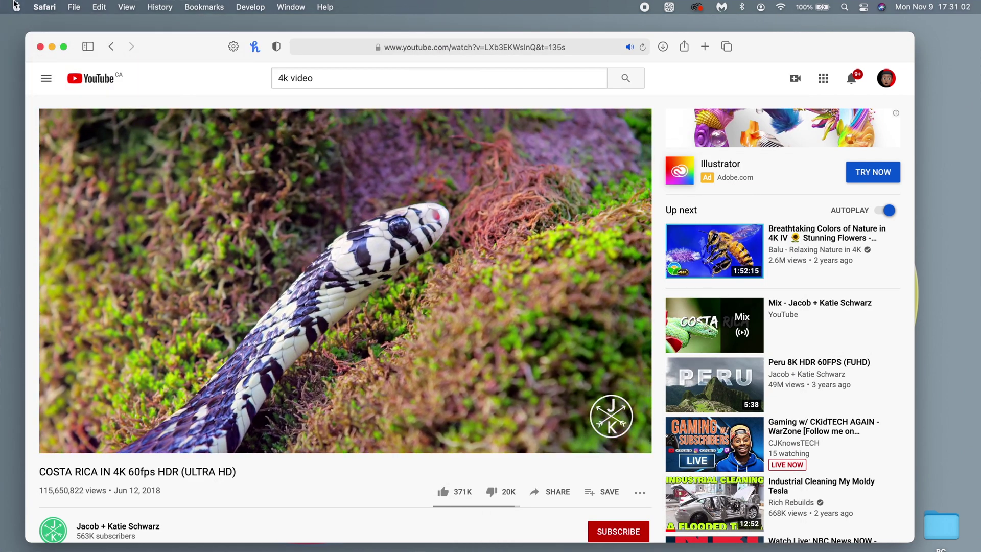
{"action": "left_click", "coordinate": [16, 6]}
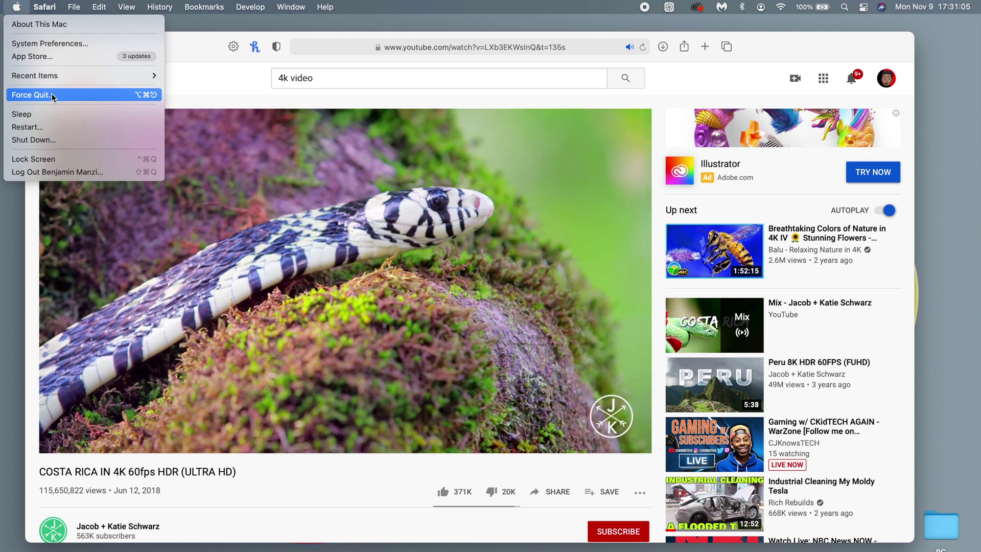
{"action": "left_click", "coordinate": [51, 94]}
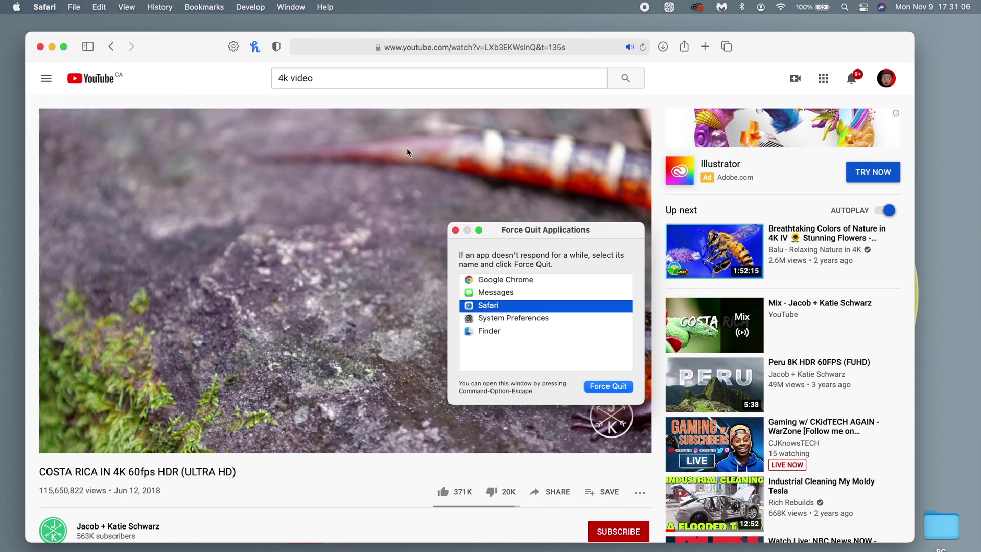
{"action": "left_click", "coordinate": [607, 386]}
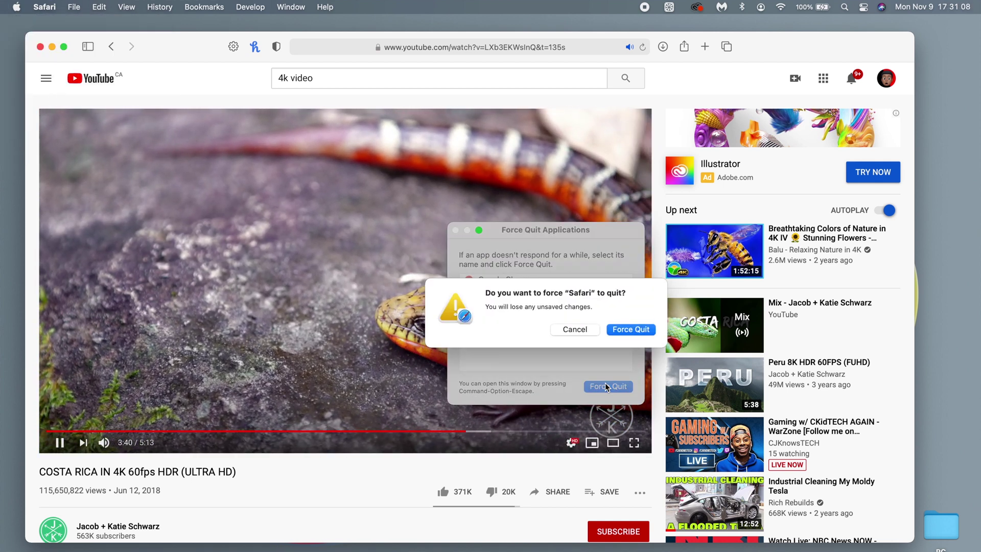
{"action": "left_click", "coordinate": [621, 330]}
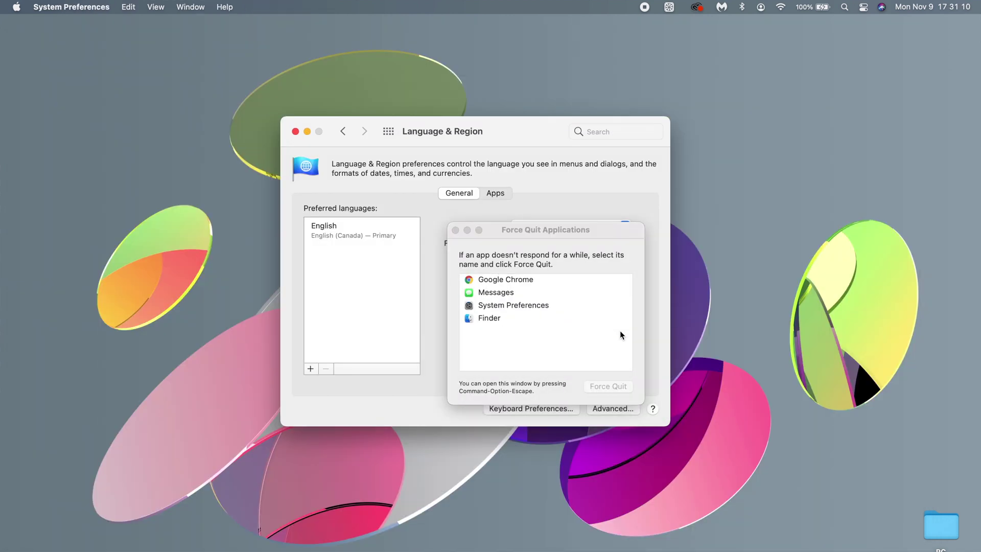
{"action": "left_click", "coordinate": [296, 132]}
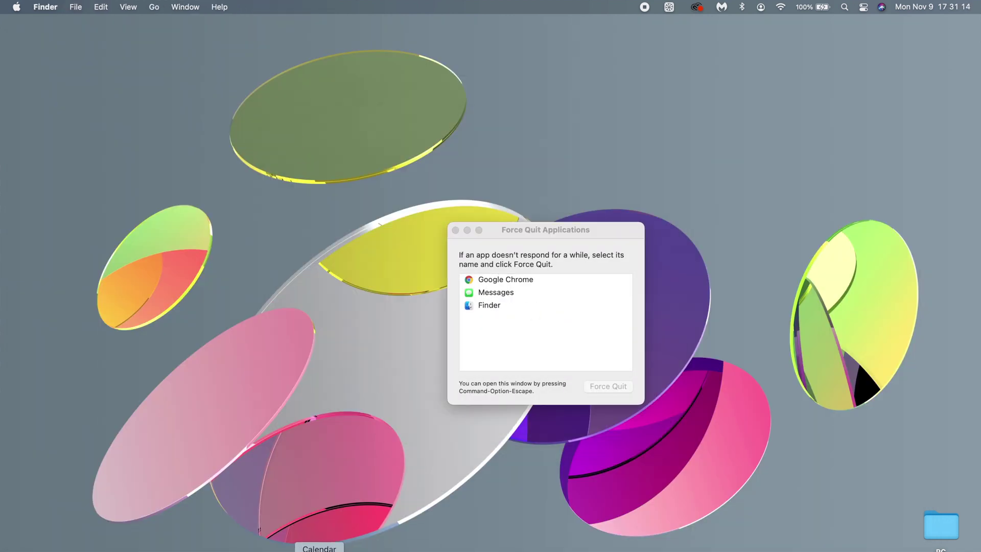
Reopen Safari and play the Costa Rica video in full screen, returning to the normal page view at the end
{"action": "left_click", "coordinate": [261, 551]}
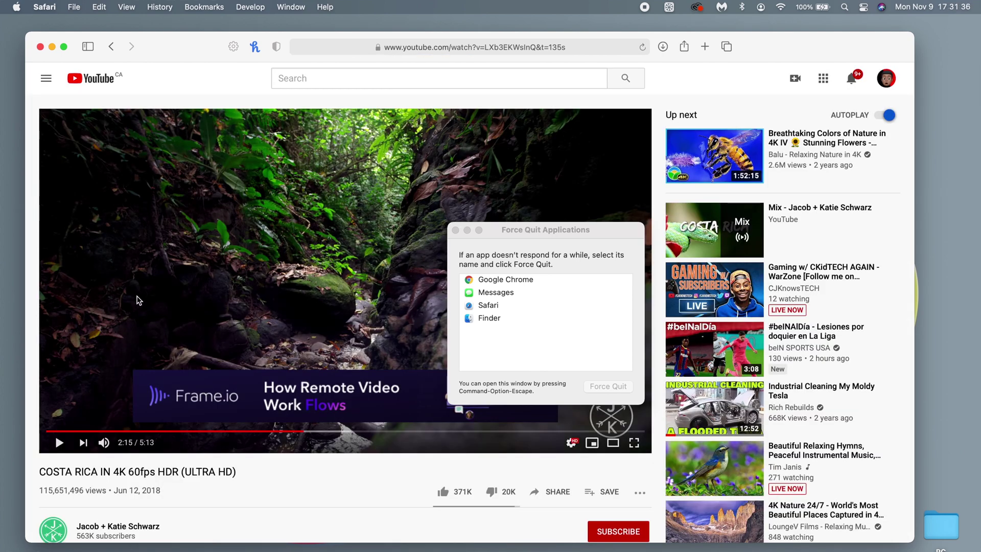
{"action": "left_click", "coordinate": [138, 301]}
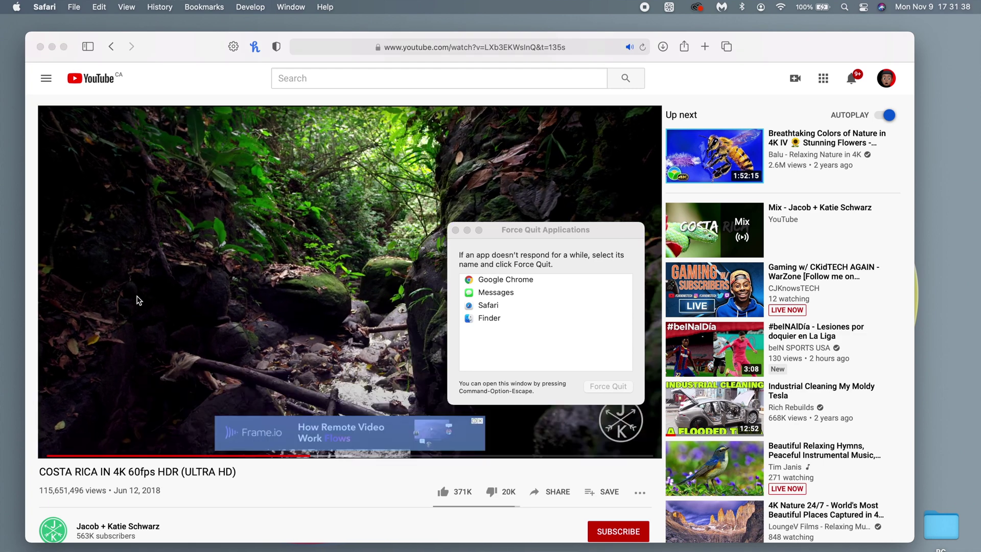
{"action": "double_click", "coordinate": [138, 300]}
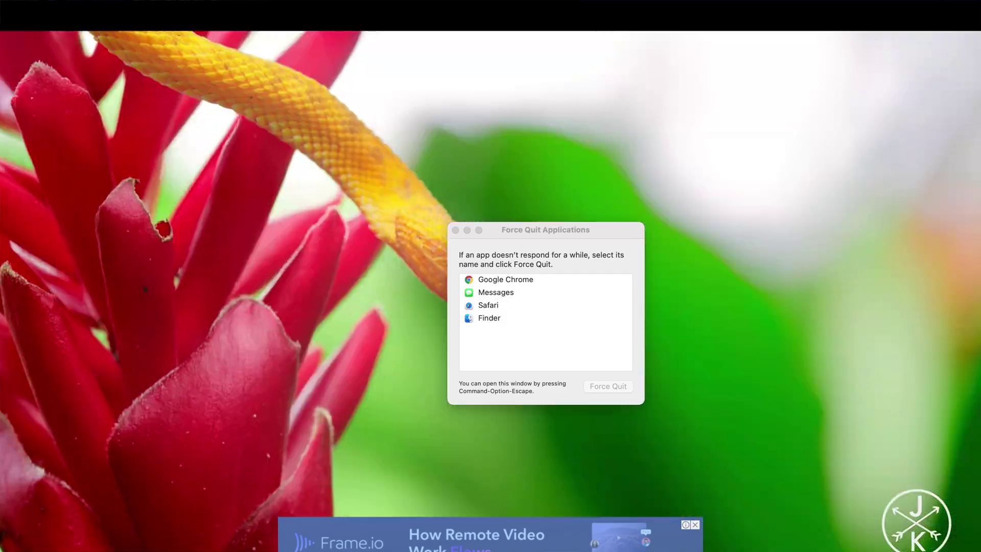
{"action": "double_click", "coordinate": [308, 221]}
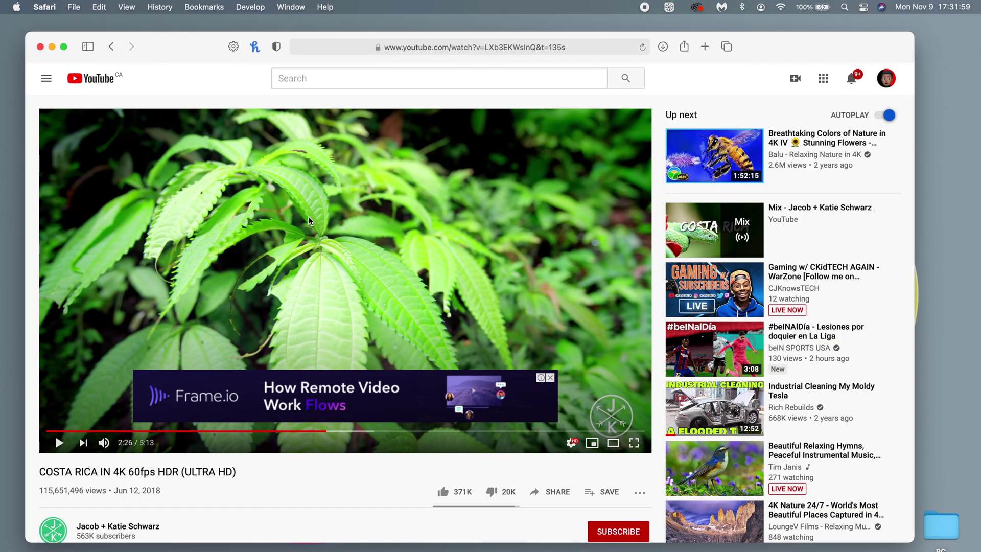
Open a new tab in Safari and set its start page background to the green and ochre abstract image
{"action": "left_click", "coordinate": [707, 52]}
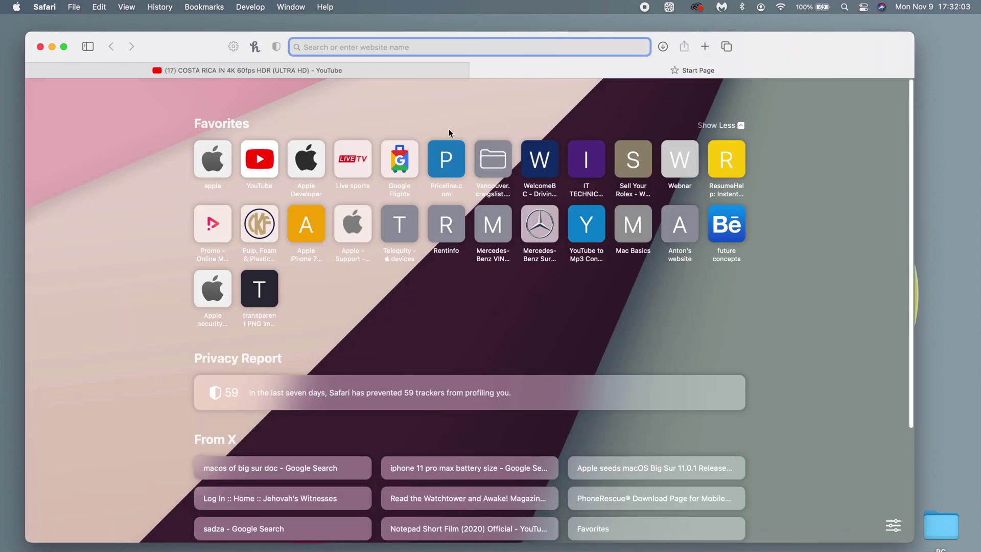
{"action": "scroll", "coordinate": [472, 329], "scroll_direction": "down", "scroll_amount": 5}
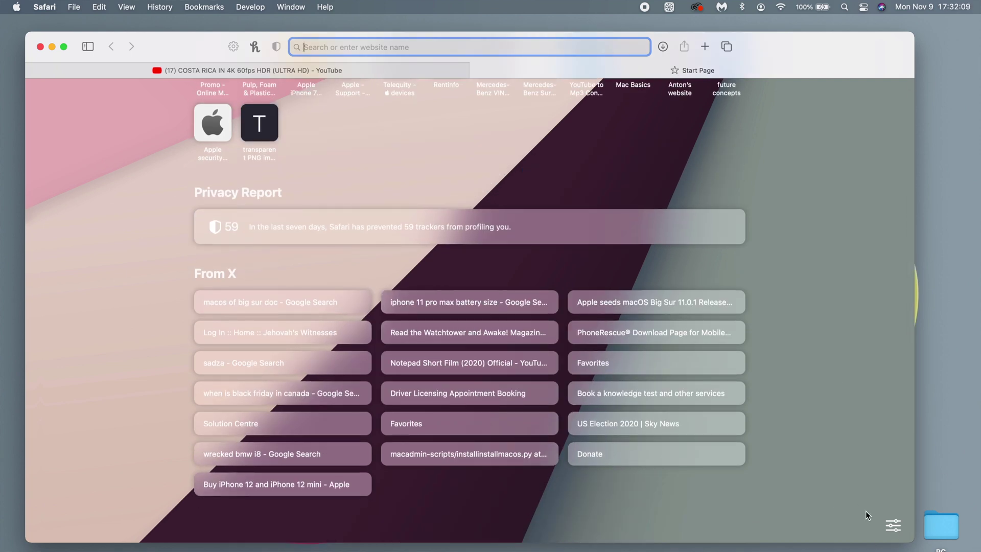
{"action": "left_click", "coordinate": [895, 528]}
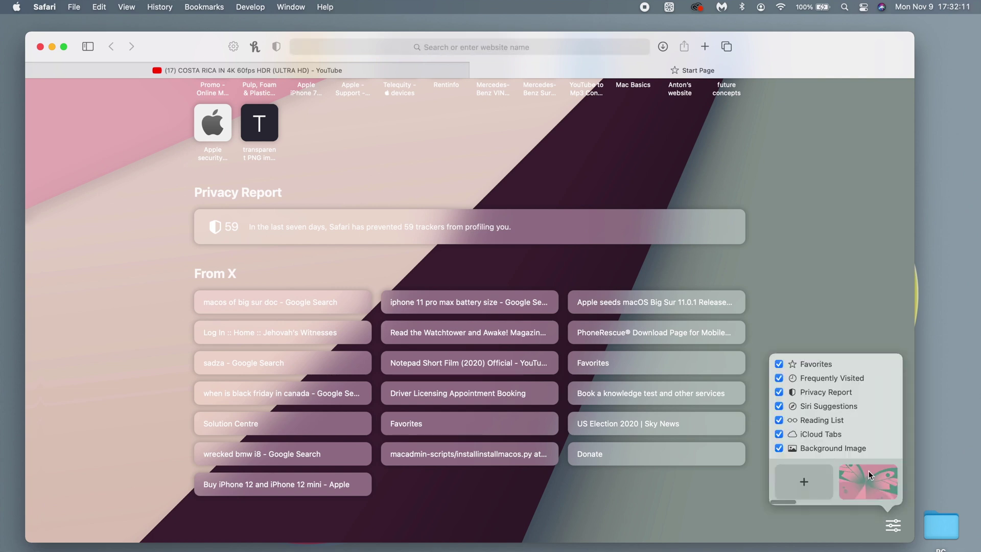
{"action": "scroll", "coordinate": [869, 472], "scroll_direction": "right", "scroll_amount": 5}
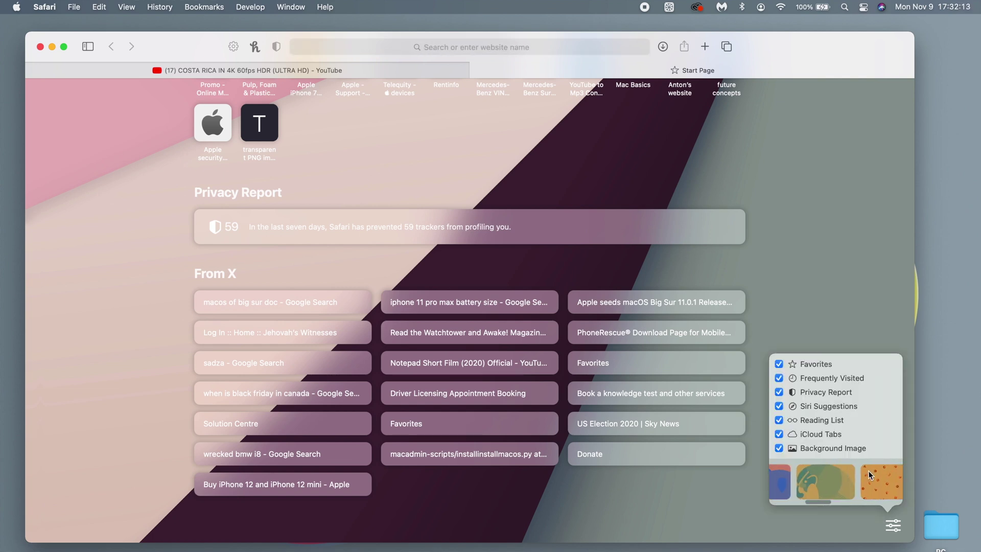
{"action": "left_click", "coordinate": [830, 479]}
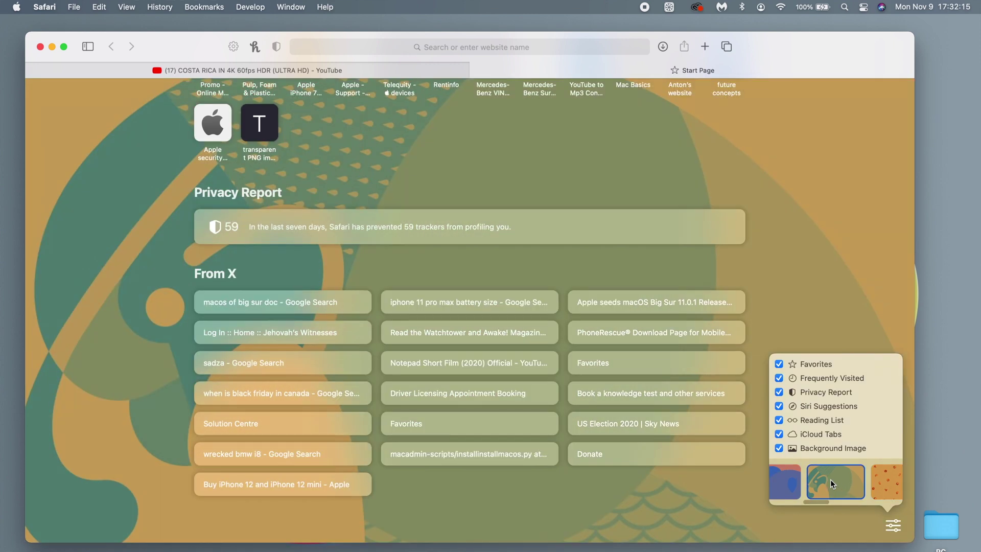
Try the green animal-pattern start page background and settle on the pink, maroon and grey diagonal image
{"action": "scroll", "coordinate": [830, 479], "scroll_direction": "right", "scroll_amount": 3}
{"action": "left_click", "coordinate": [817, 477]}
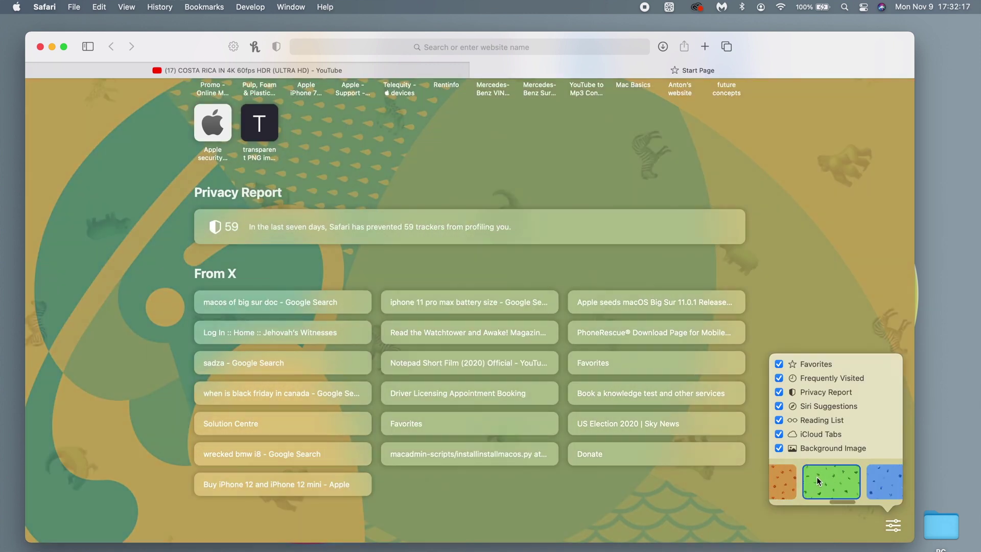
{"action": "scroll", "coordinate": [817, 477], "scroll_direction": "right", "scroll_amount": 3}
{"action": "scroll", "coordinate": [817, 477], "scroll_direction": "right", "scroll_amount": 2}
{"action": "left_click", "coordinate": [817, 477]}
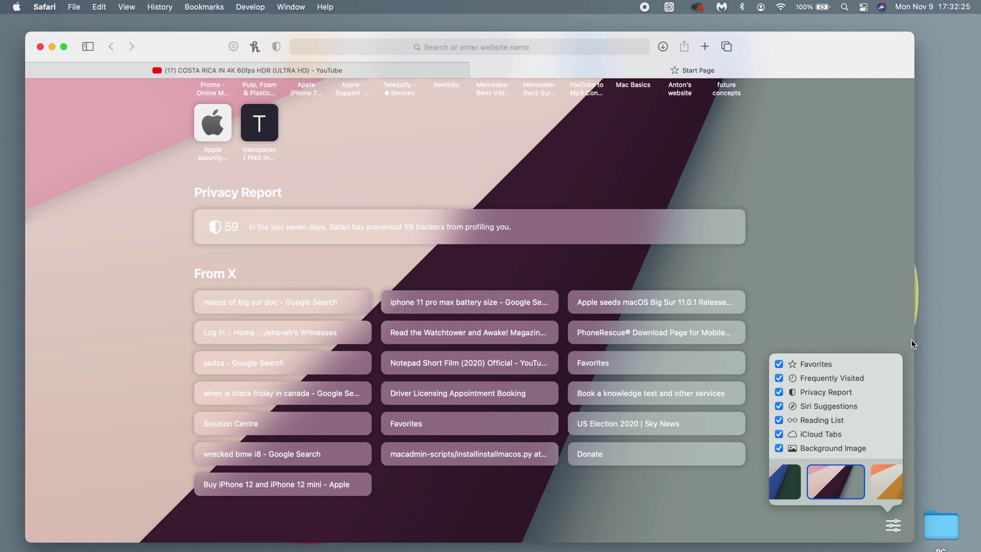
{"action": "left_click", "coordinate": [829, 254]}
{"action": "scroll", "coordinate": [749, 125], "scroll_direction": "up", "scroll_amount": 5}
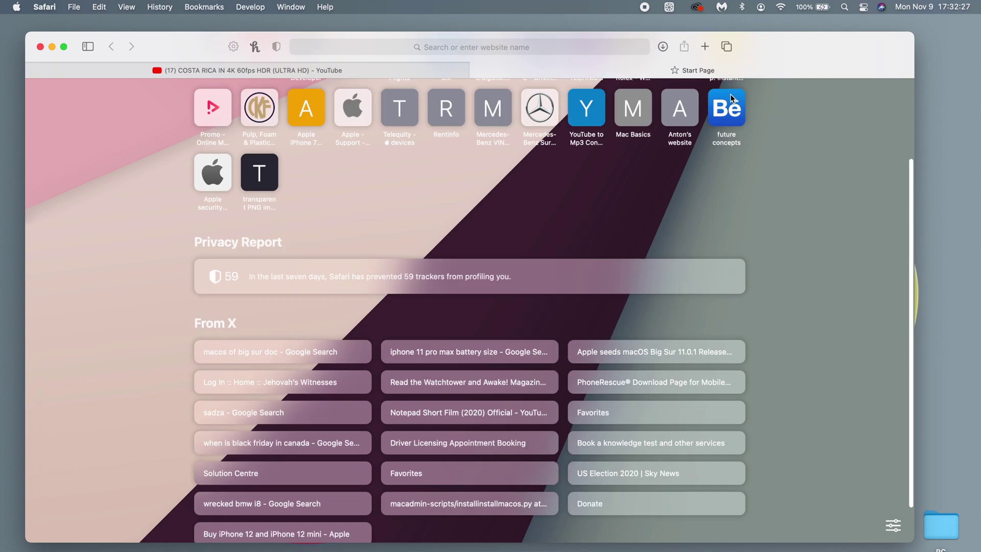
Open another new tab, show the overview of all open tabs and add one more tab from it
{"action": "left_click", "coordinate": [706, 46]}
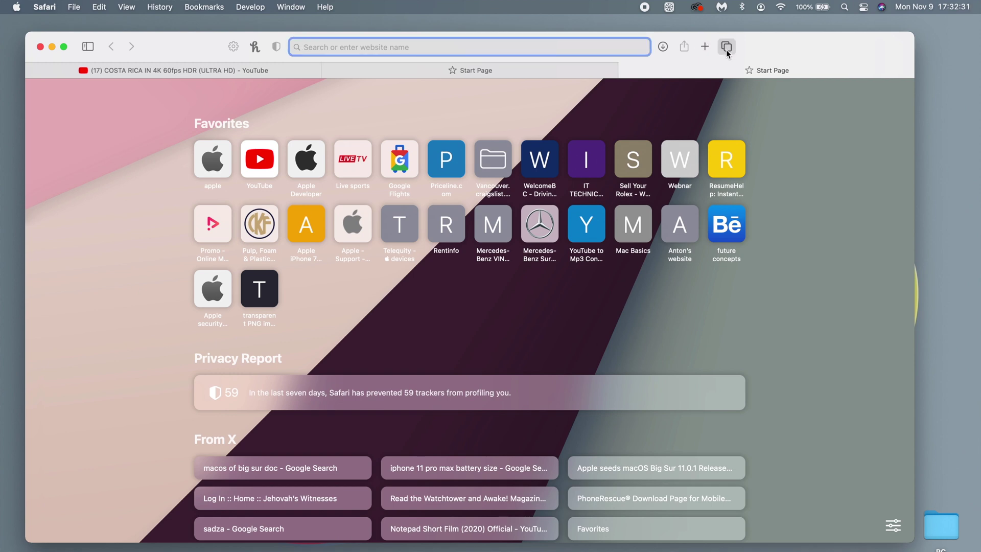
{"action": "left_click", "coordinate": [726, 49]}
{"action": "left_click", "coordinate": [768, 176]}
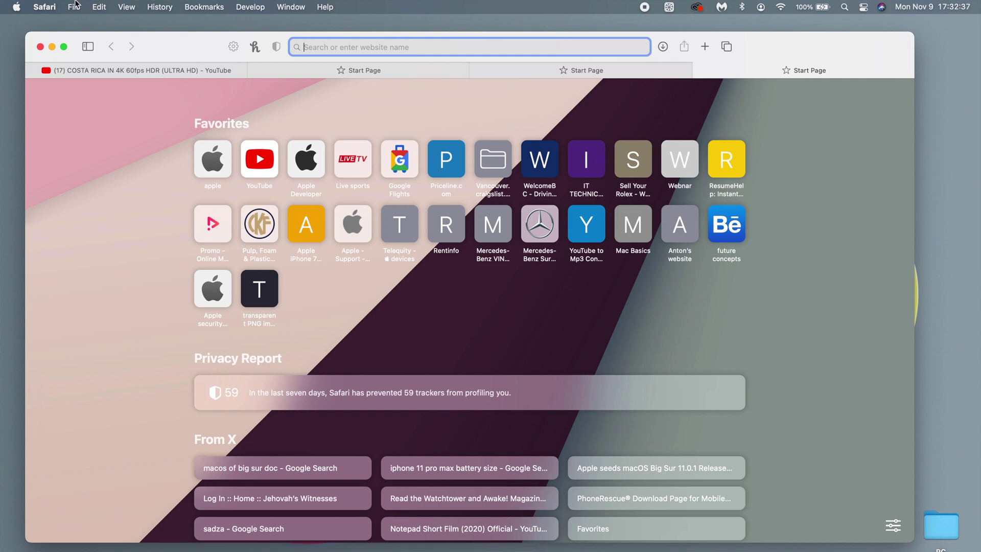
Open Safari's general preferences and review what Safari can open with, keeping "A new window"
{"action": "left_click", "coordinate": [45, 7]}
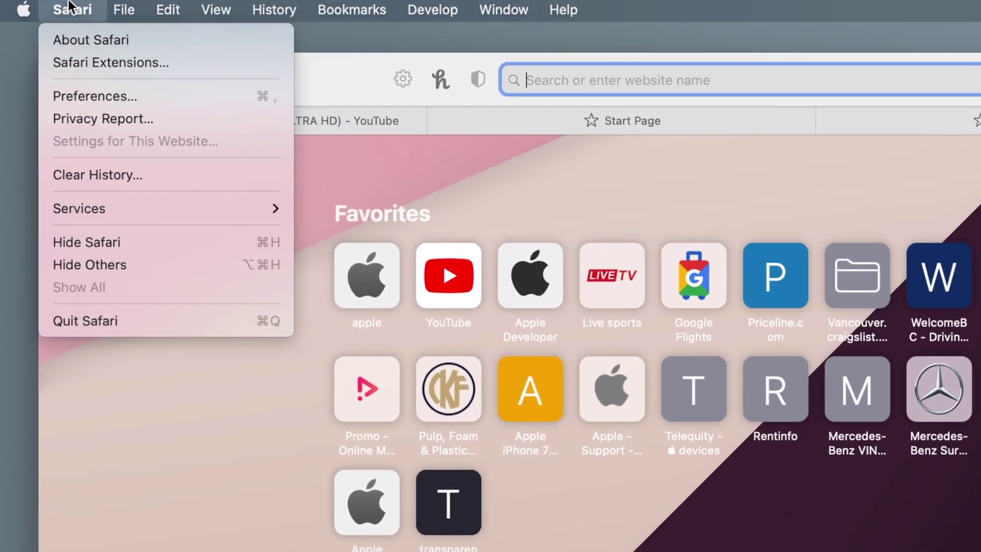
{"action": "mouse_move", "coordinate": [23, 10]}
{"action": "mouse_move", "coordinate": [57, 11]}
{"action": "left_click", "coordinate": [100, 92]}
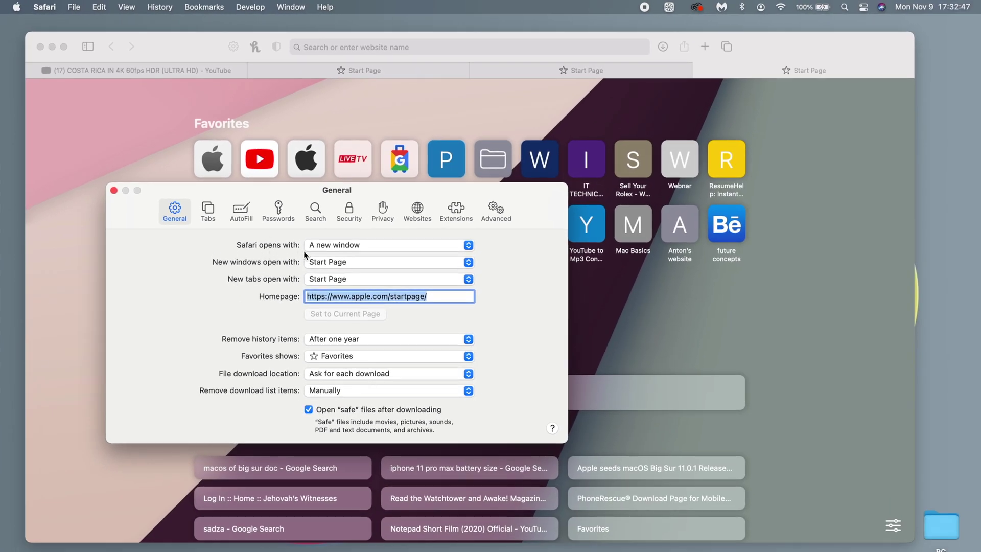
{"action": "left_click", "coordinate": [337, 246]}
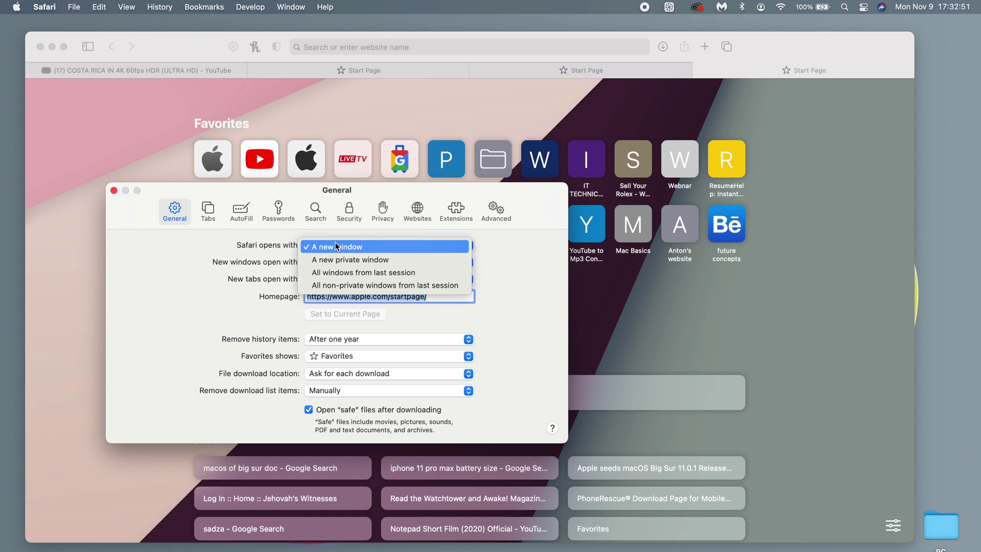
{"action": "left_click", "coordinate": [336, 247]}
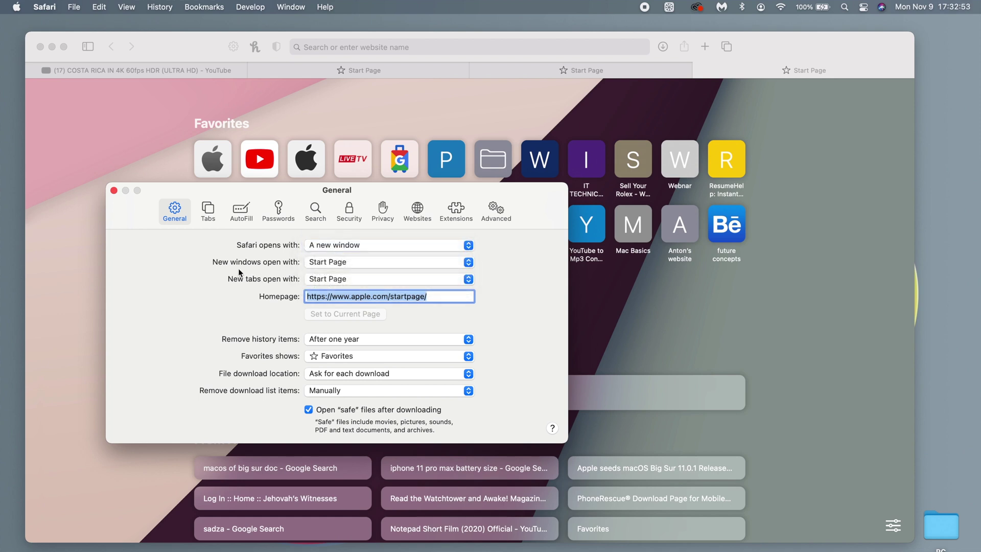
Review the options for what new windows and new tabs open with, keeping Start Page for both
{"action": "left_click", "coordinate": [323, 269]}
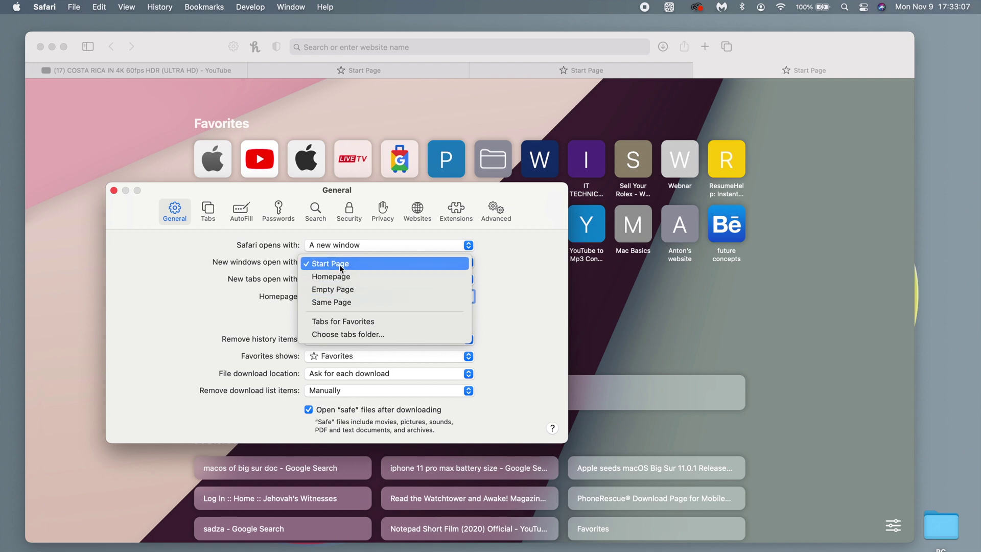
{"action": "left_click", "coordinate": [339, 265]}
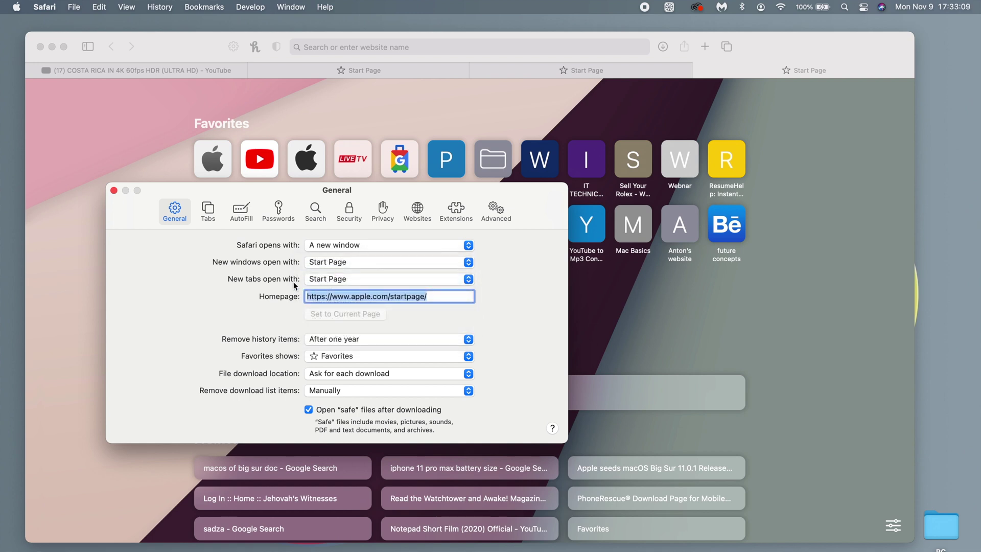
{"action": "left_click", "coordinate": [327, 280]}
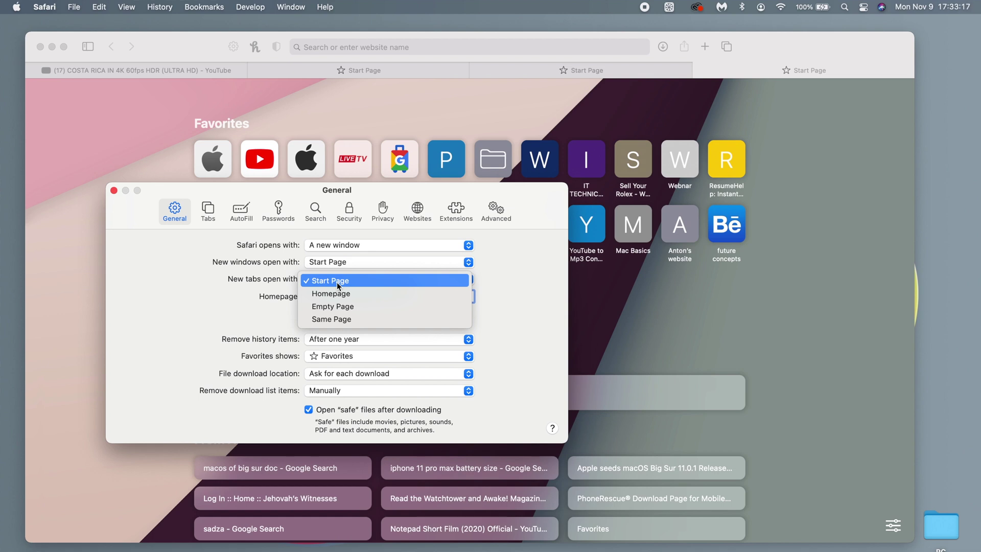
{"action": "left_click", "coordinate": [336, 282]}
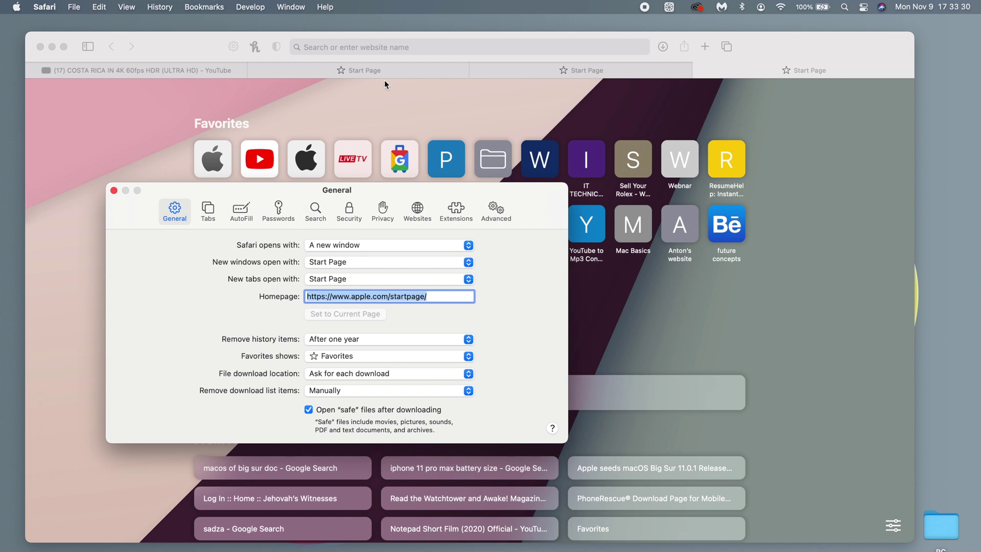
Close Safari's preferences and open one more new tab
{"action": "key", "text": "super+w"}
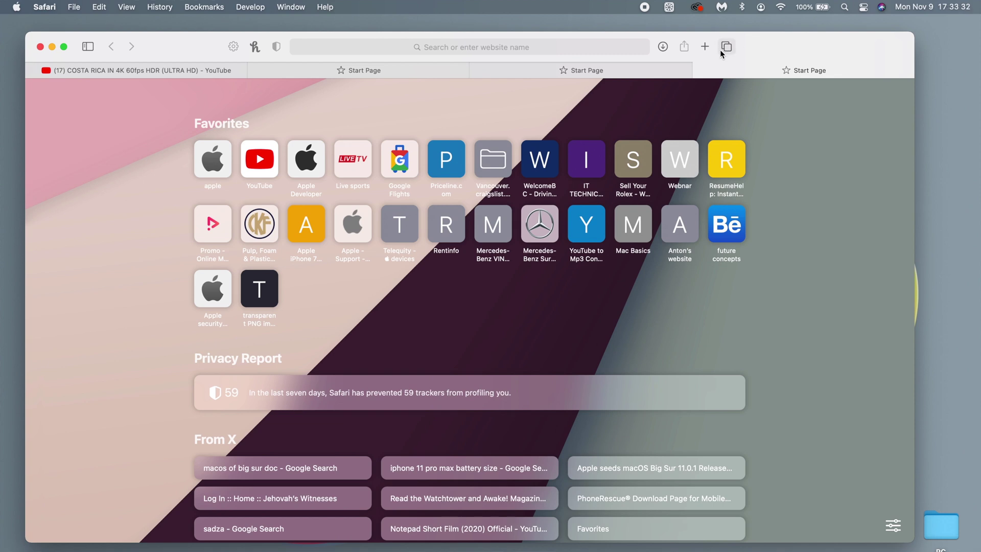
{"action": "left_click", "coordinate": [705, 47]}
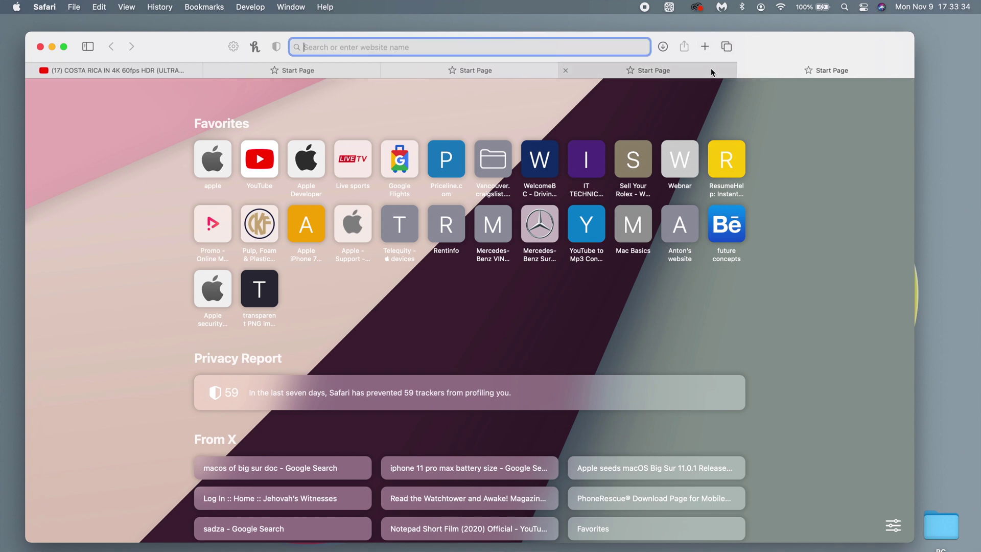
Close the last start page tab, open a new one and set its background to the orange, gold and blue image
{"action": "left_click", "coordinate": [747, 71]}
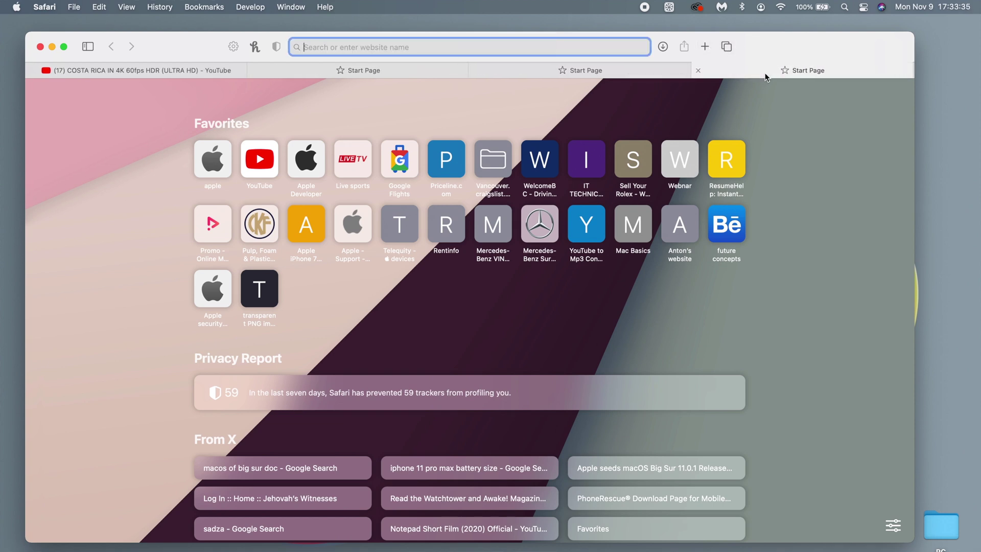
{"action": "left_click", "coordinate": [712, 48]}
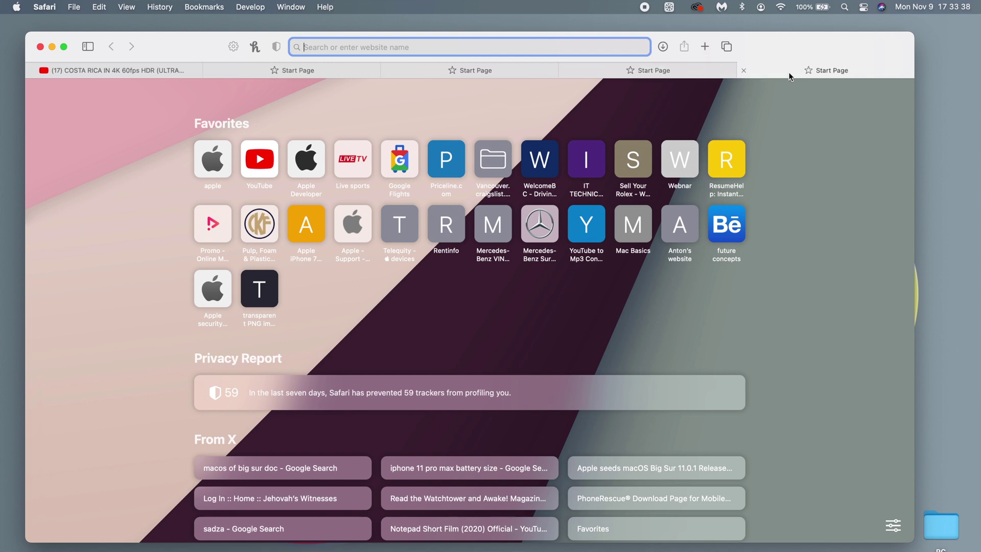
{"action": "scroll", "coordinate": [796, 236], "scroll_direction": "down", "scroll_amount": 5}
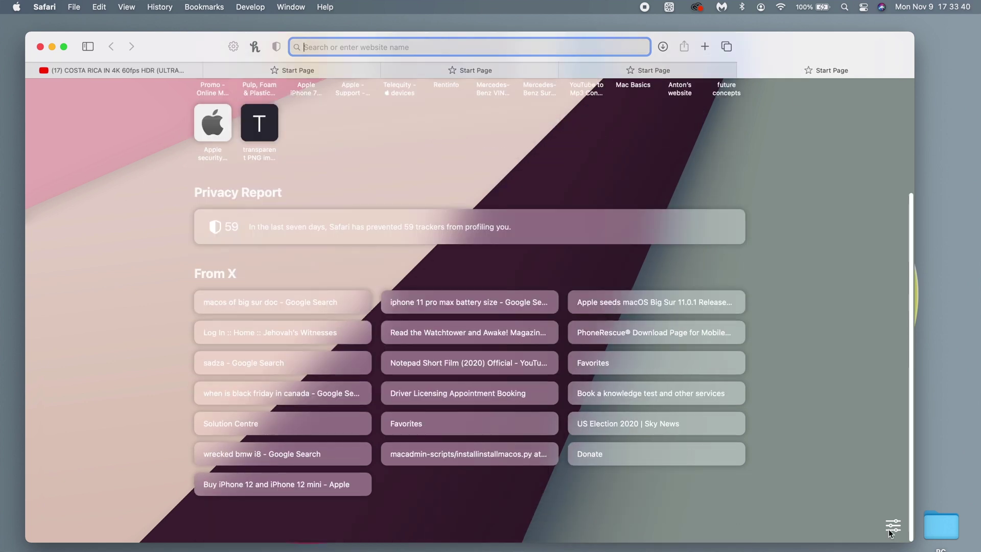
{"action": "left_click", "coordinate": [894, 525]}
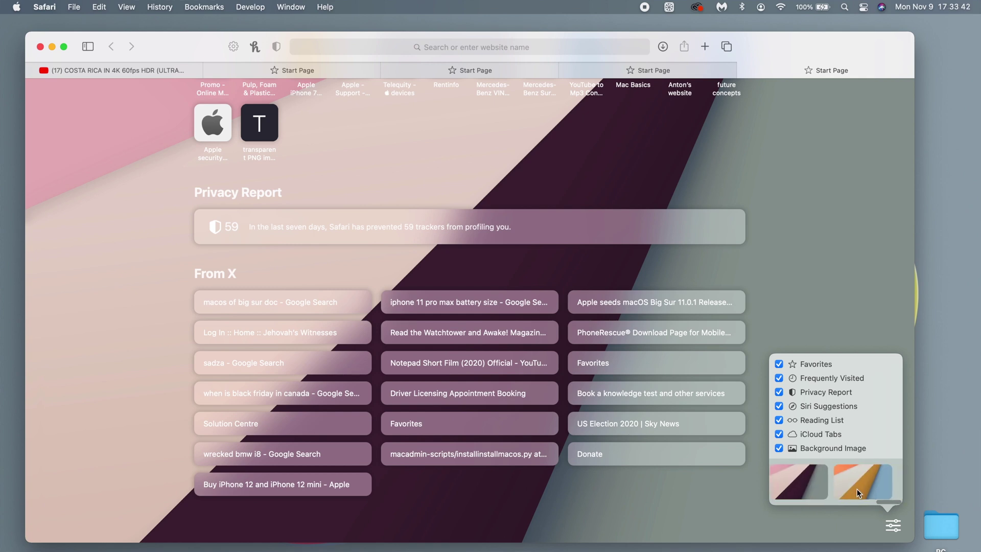
{"action": "left_click", "coordinate": [858, 489]}
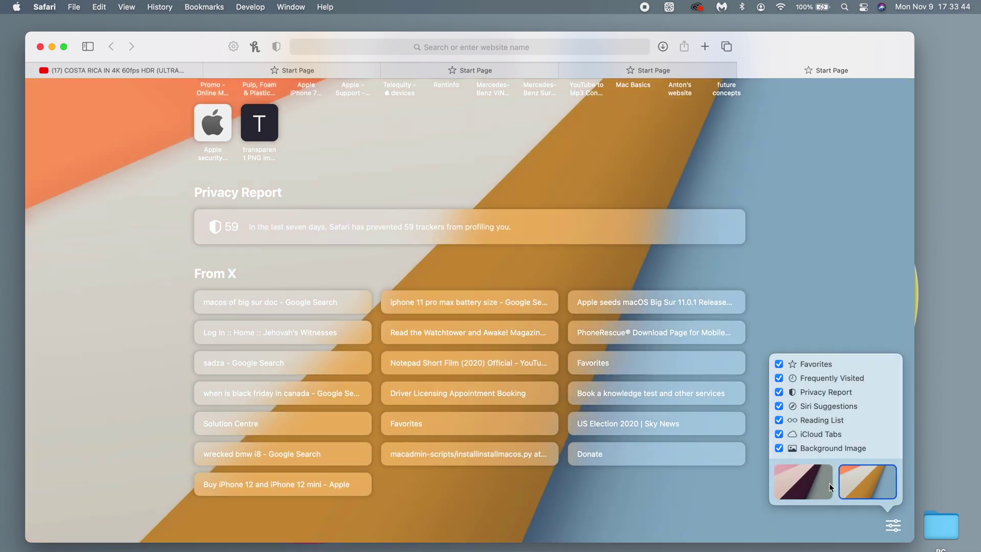
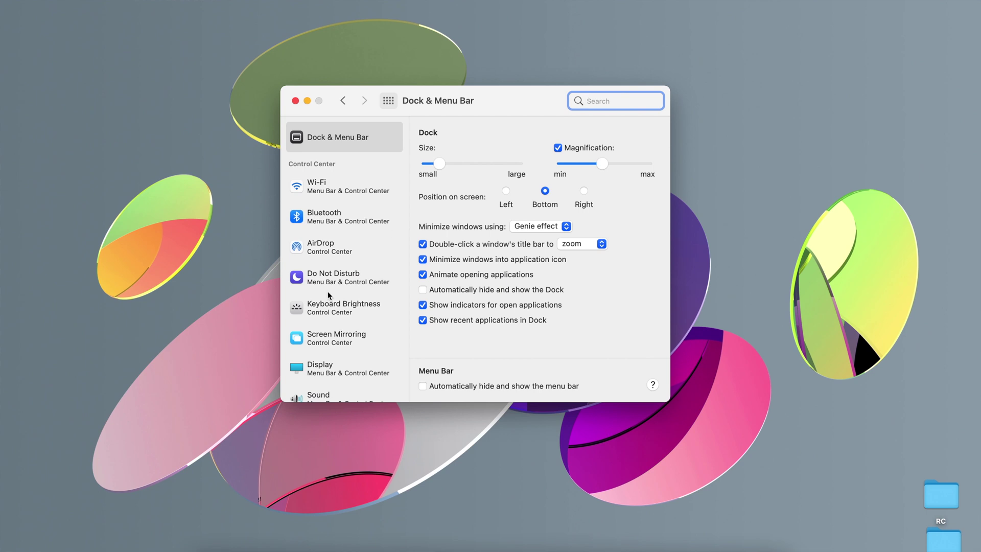
Open the Battery module in the Dock & Menu Bar preferences and toggle Show in Menu Bar off and back on
{"action": "scroll", "coordinate": [328, 294], "scroll_direction": "down", "scroll_amount": 10}
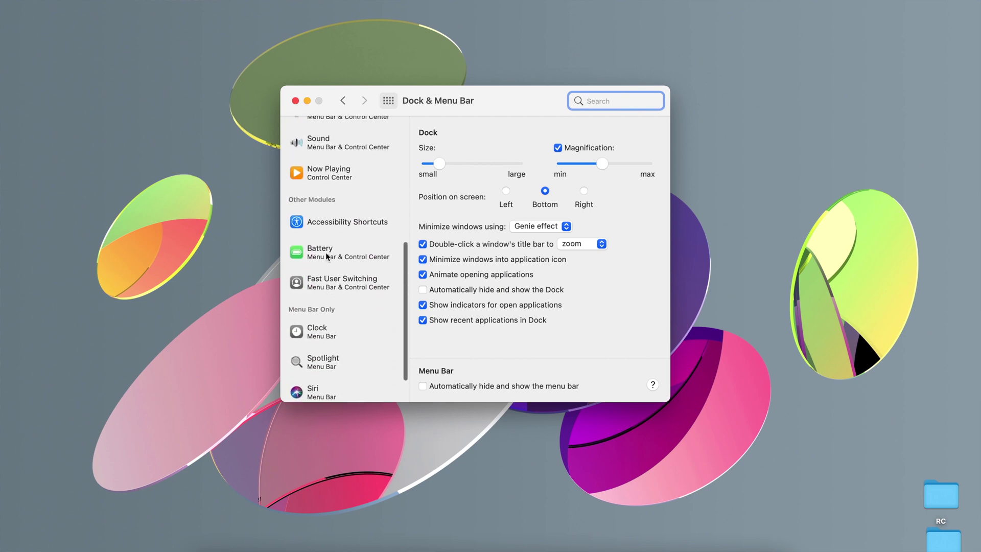
{"action": "left_click", "coordinate": [326, 253]}
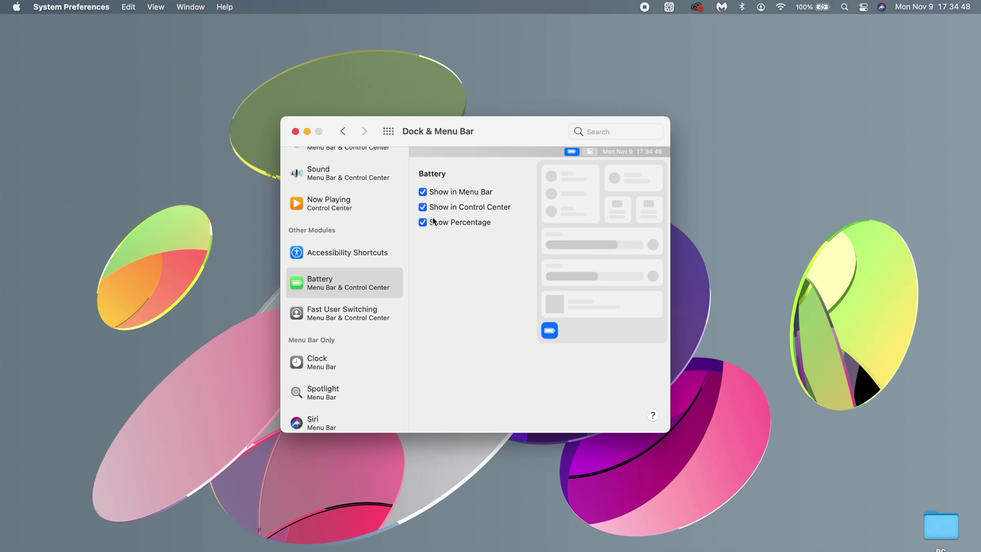
{"action": "left_click", "coordinate": [425, 192]}
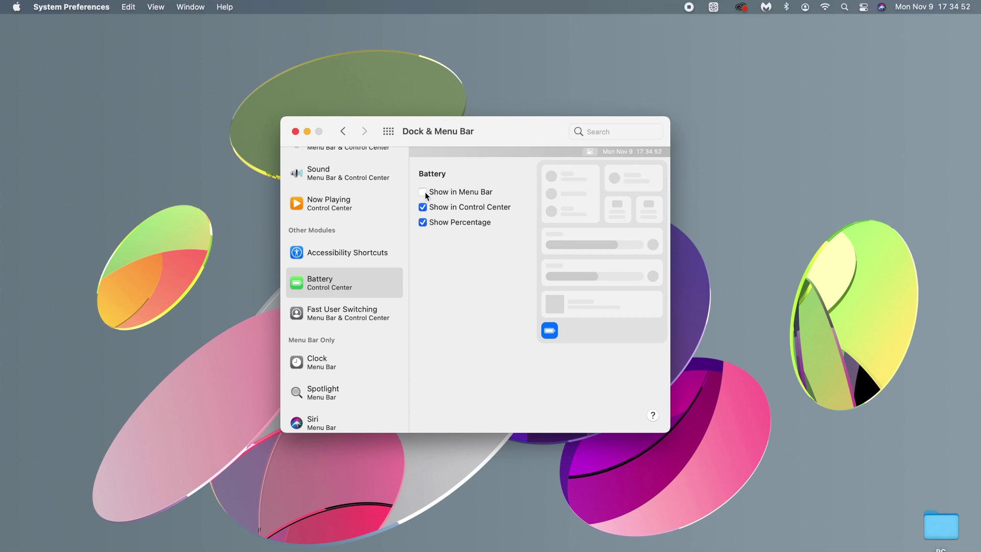
{"action": "left_click", "coordinate": [425, 192]}
{"action": "left_click", "coordinate": [425, 192]}
{"action": "left_click", "coordinate": [429, 192]}
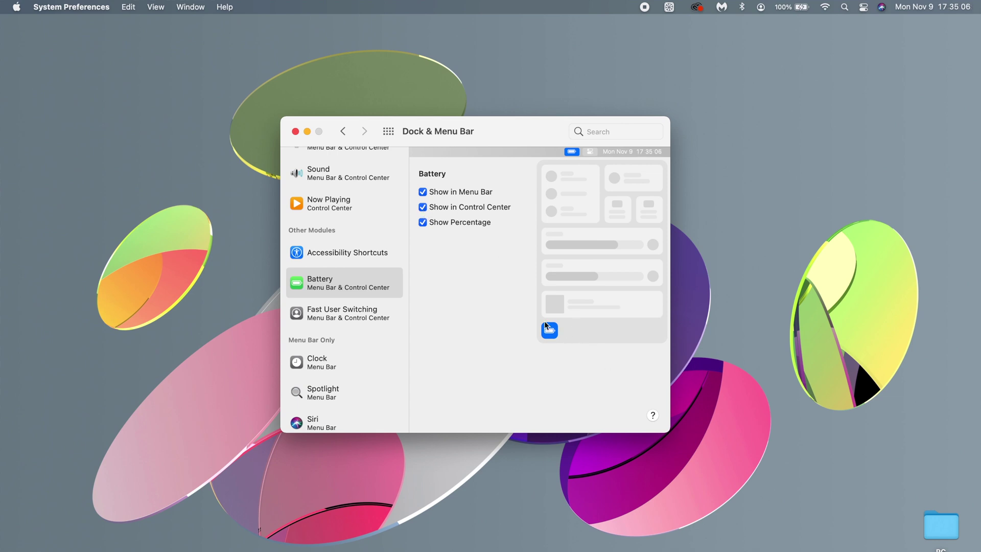
View the notifications and widgets in Notification Center, close it and check the battery entry in Control Center
{"action": "left_click", "coordinate": [899, 8]}
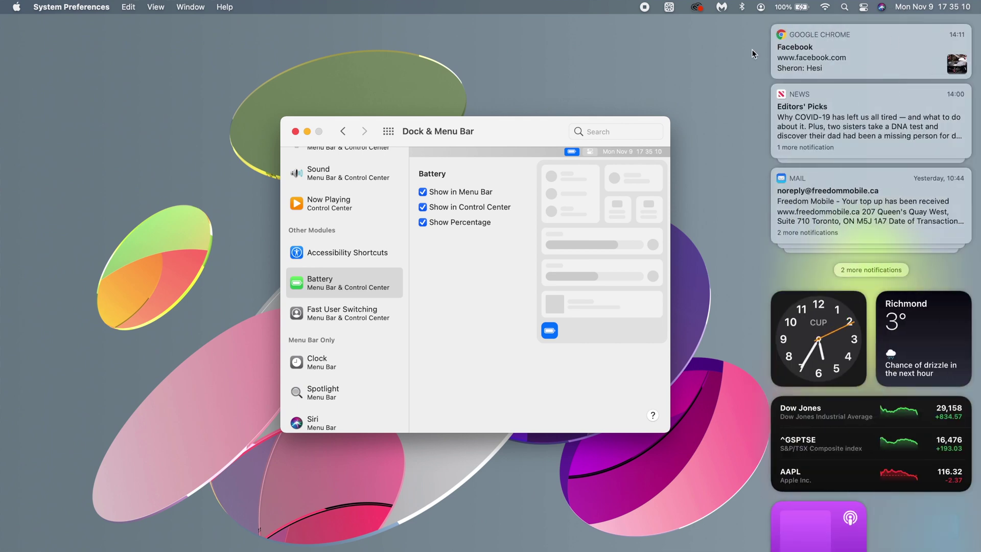
{"action": "left_click", "coordinate": [900, 8]}
{"action": "left_click", "coordinate": [863, 7]}
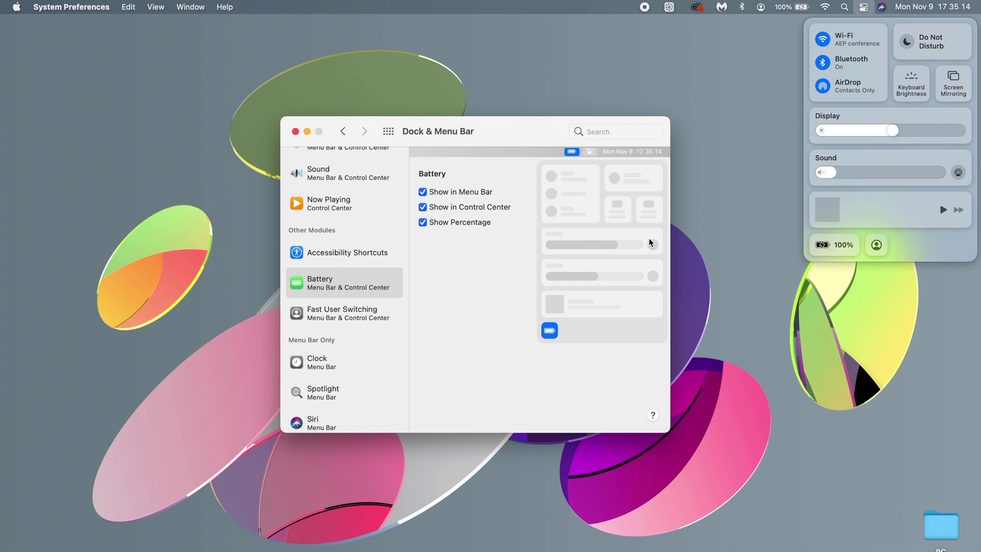
Toggle the battery's Show in Control Center off and on, checking Control Center in between, and do the same with Show Percentage
{"action": "left_click", "coordinate": [422, 207]}
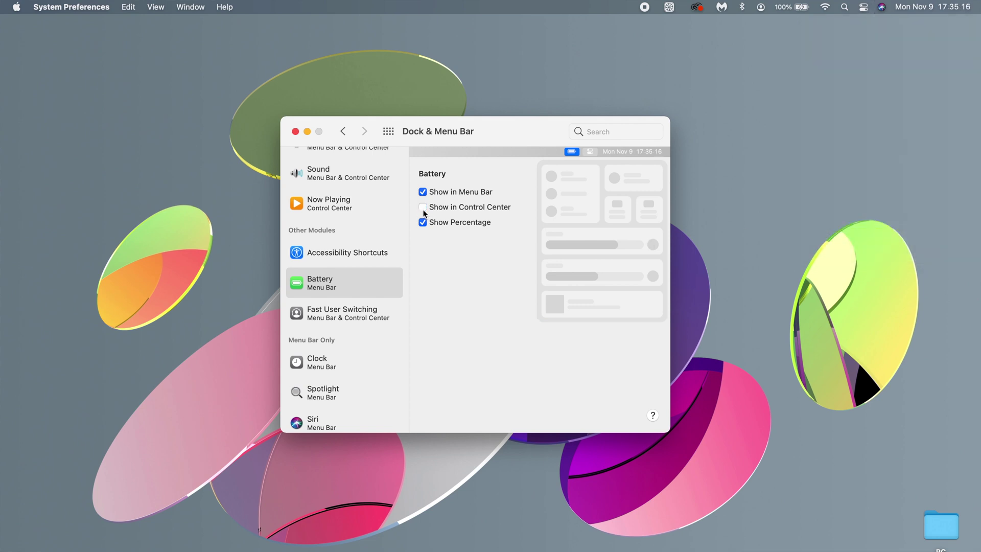
{"action": "left_click", "coordinate": [863, 7]}
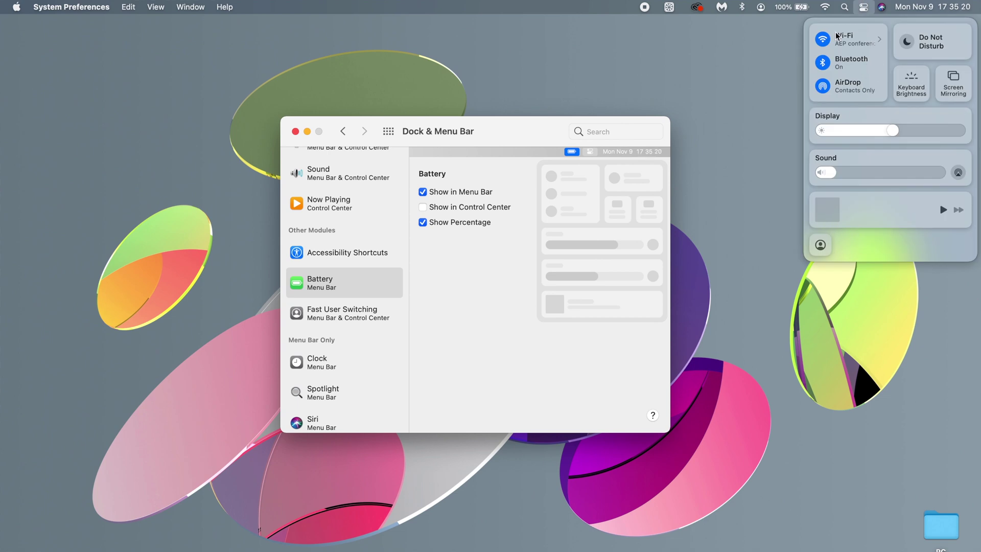
{"action": "left_click", "coordinate": [423, 207]}
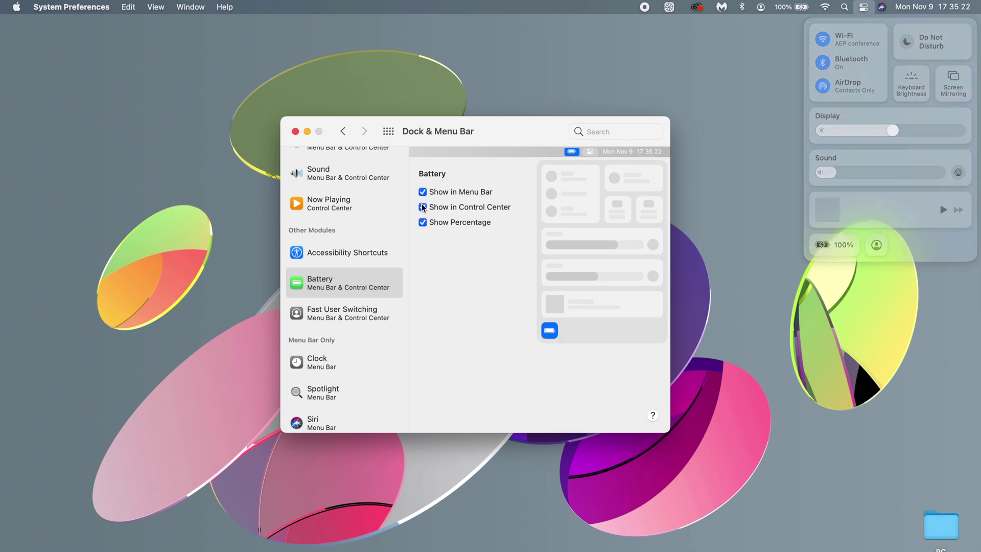
{"action": "left_click", "coordinate": [423, 223]}
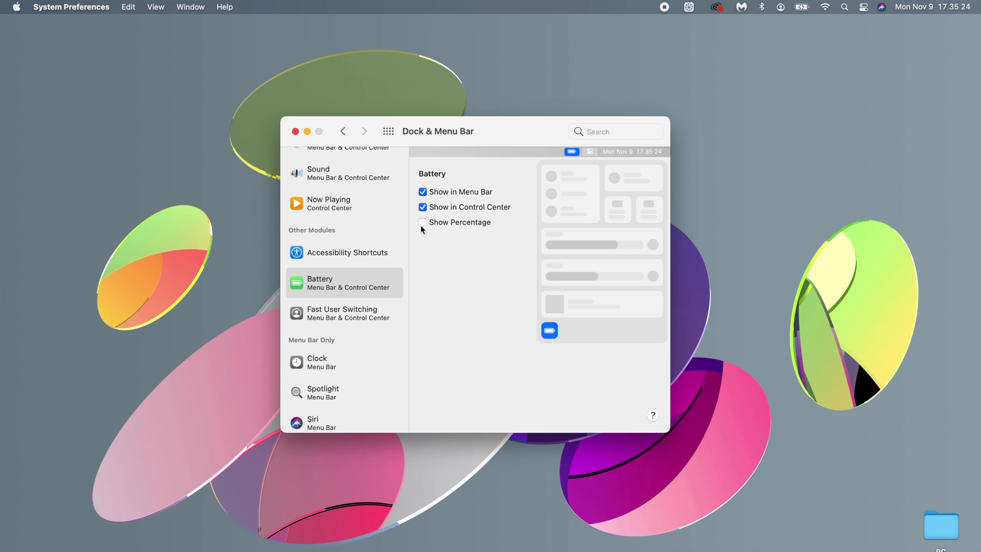
{"action": "left_click", "coordinate": [422, 223]}
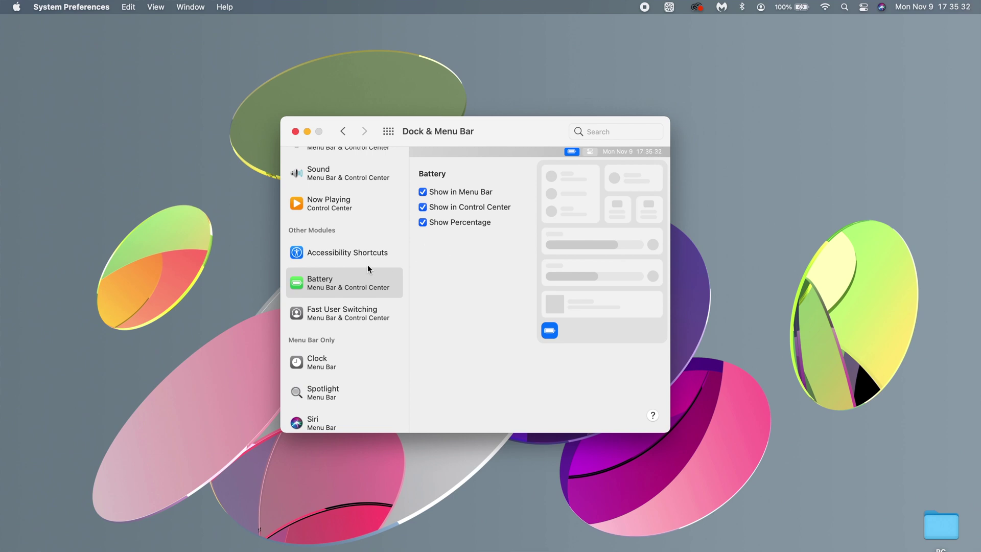
Enable Show in Menu Bar for the Now Playing module, check it in Control Center and set it to always show
{"action": "scroll", "coordinate": [368, 267], "scroll_direction": "up", "scroll_amount": 2}
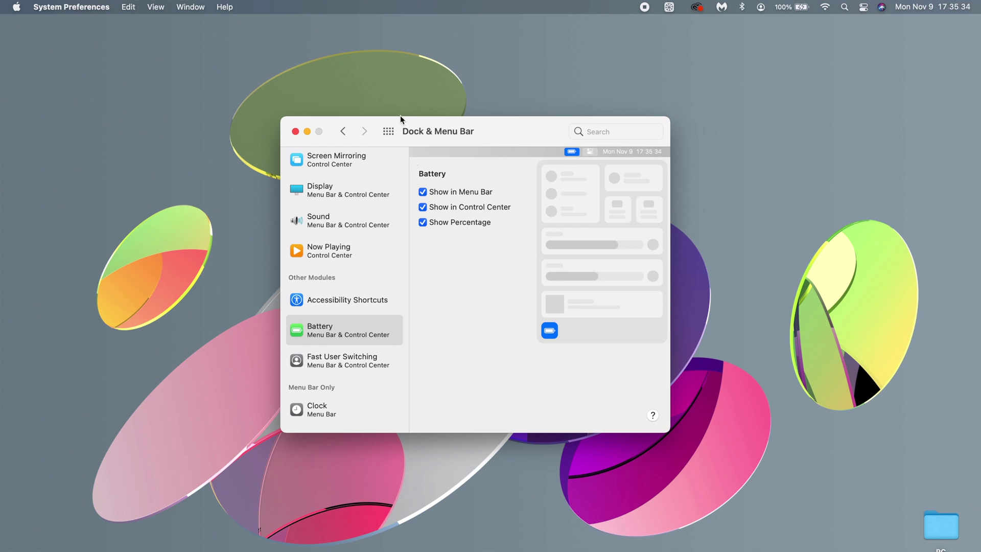
{"action": "left_click", "coordinate": [338, 254]}
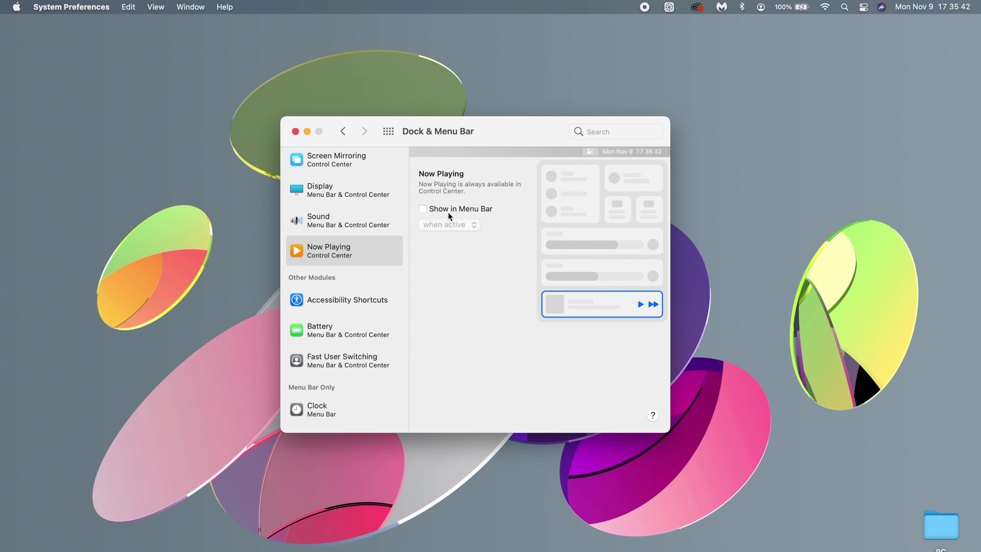
{"action": "left_click", "coordinate": [424, 209]}
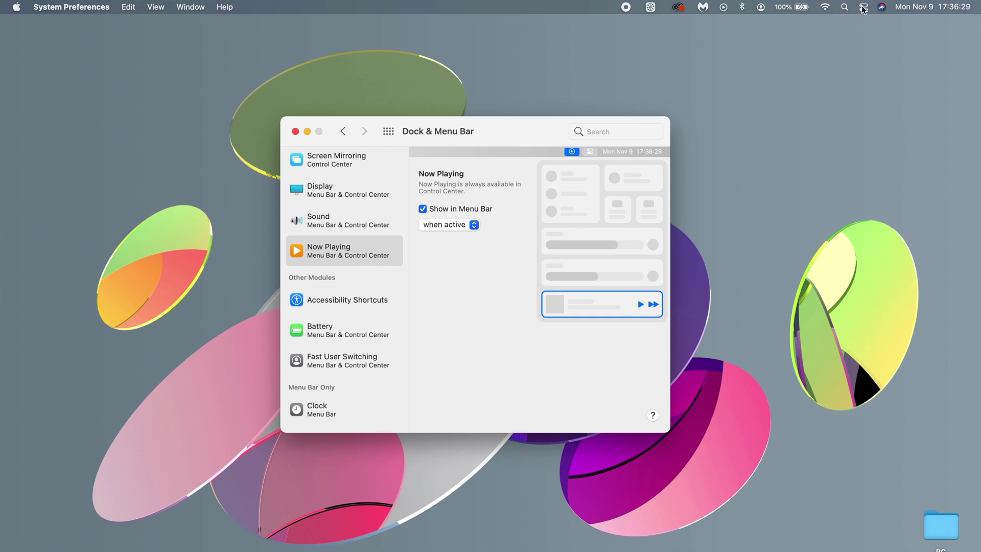
{"action": "left_click", "coordinate": [864, 7]}
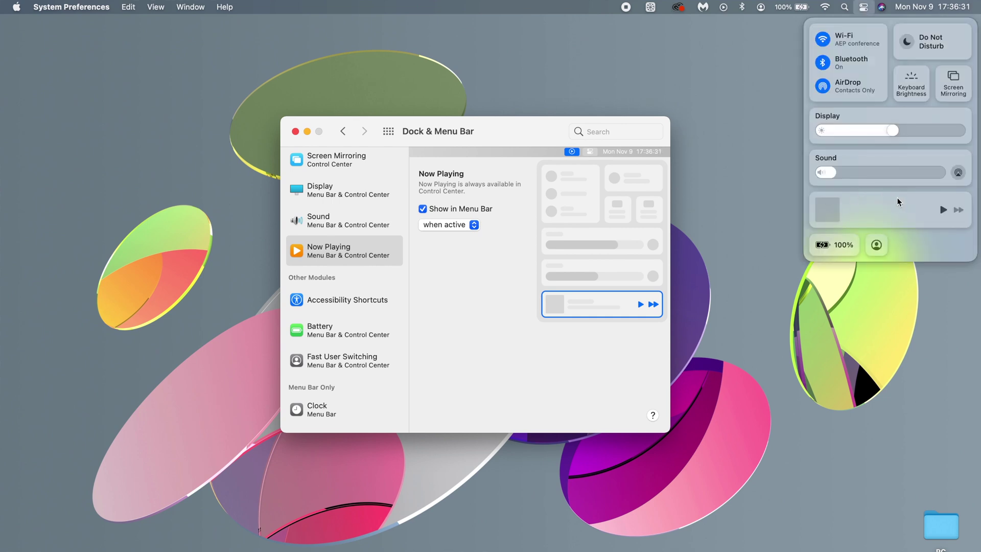
{"action": "left_click", "coordinate": [471, 225]}
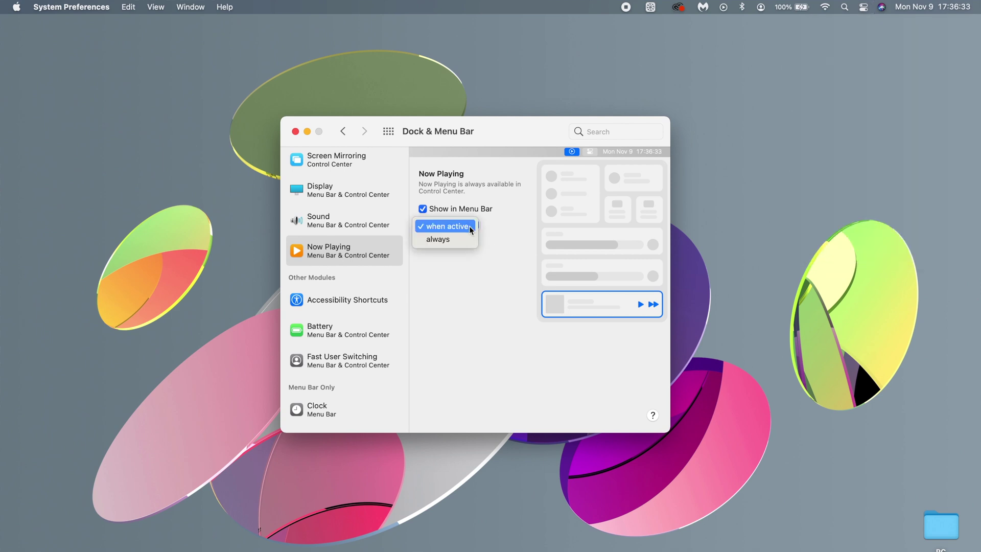
{"action": "left_click", "coordinate": [443, 239]}
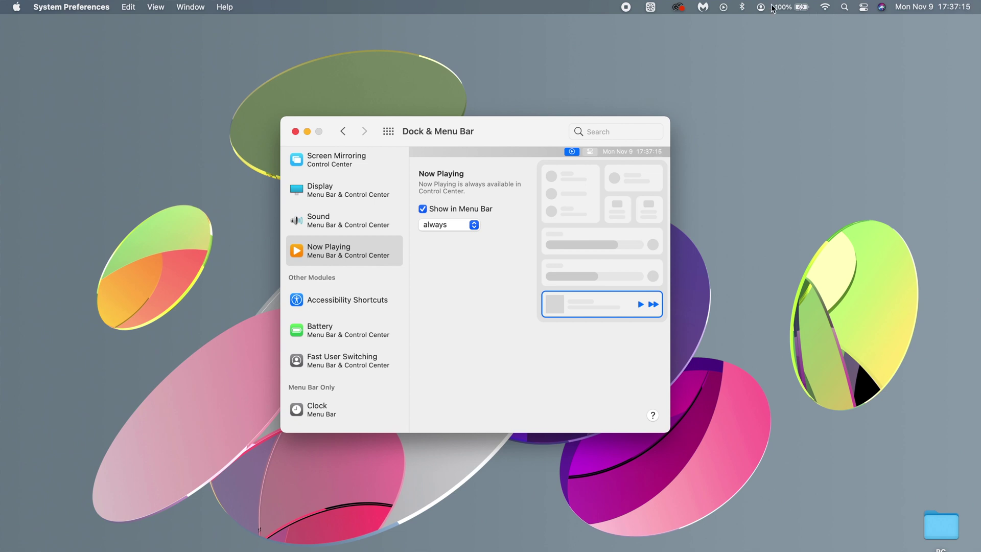
Try rearranging the user switching and battery icons in the menu bar
{"action": "left_click_drag", "start_coordinate": [761, 8], "coordinate": [809, 8]}
{"action": "mouse_move", "coordinate": [780, 7]}
{"action": "left_mouse_down"}
{"action": "mouse_move", "coordinate": [892, 8]}
{"action": "mouse_move", "coordinate": [774, 9]}
{"action": "left_mouse_up"}
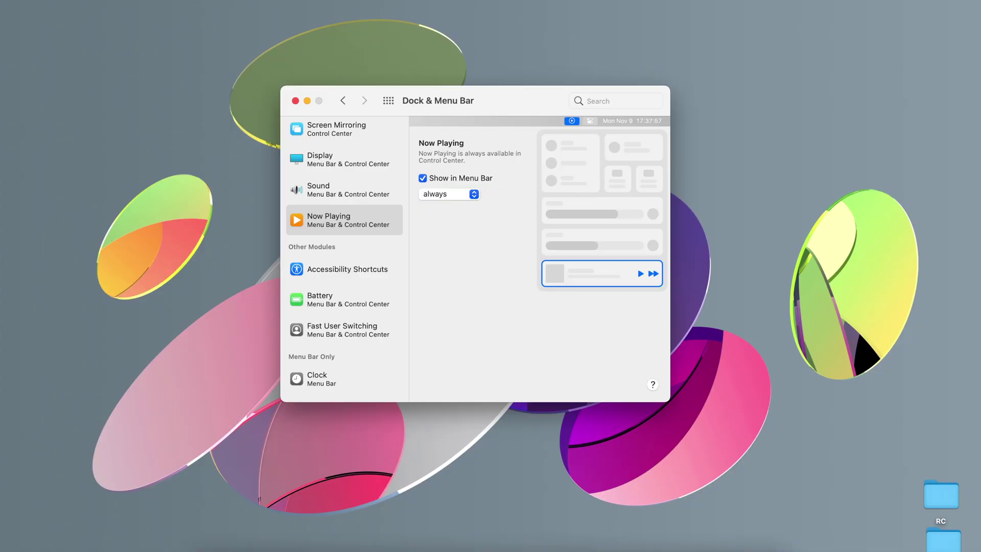
Open the Battery preferences, review the usage history and battery options, and view the Battery Health details
{"action": "left_click", "coordinate": [387, 103]}
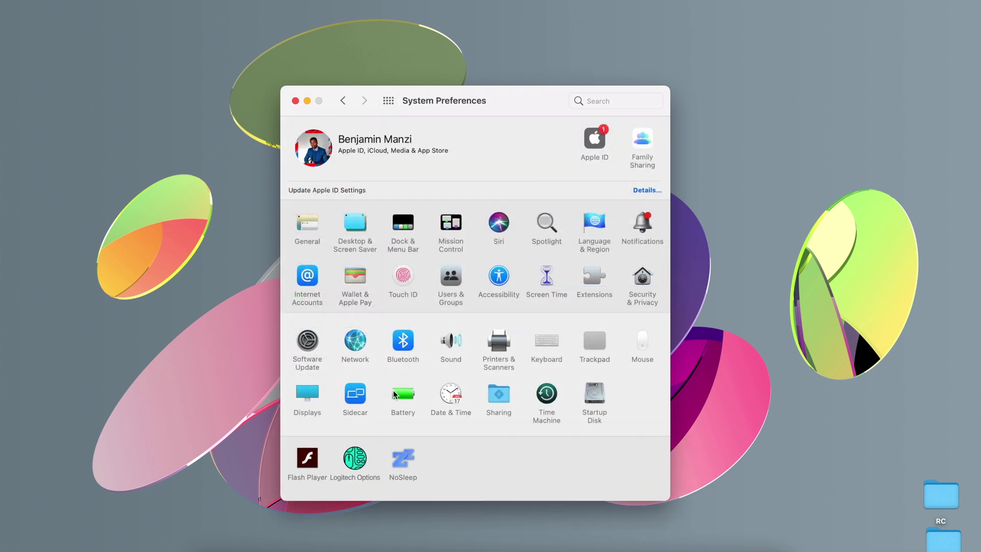
{"action": "left_click", "coordinate": [394, 392]}
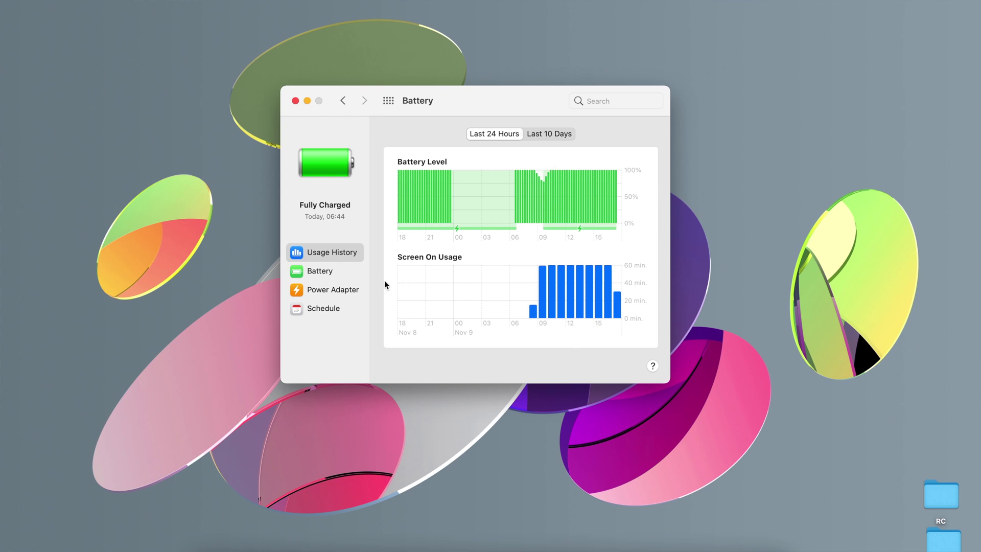
{"action": "left_click", "coordinate": [305, 273]}
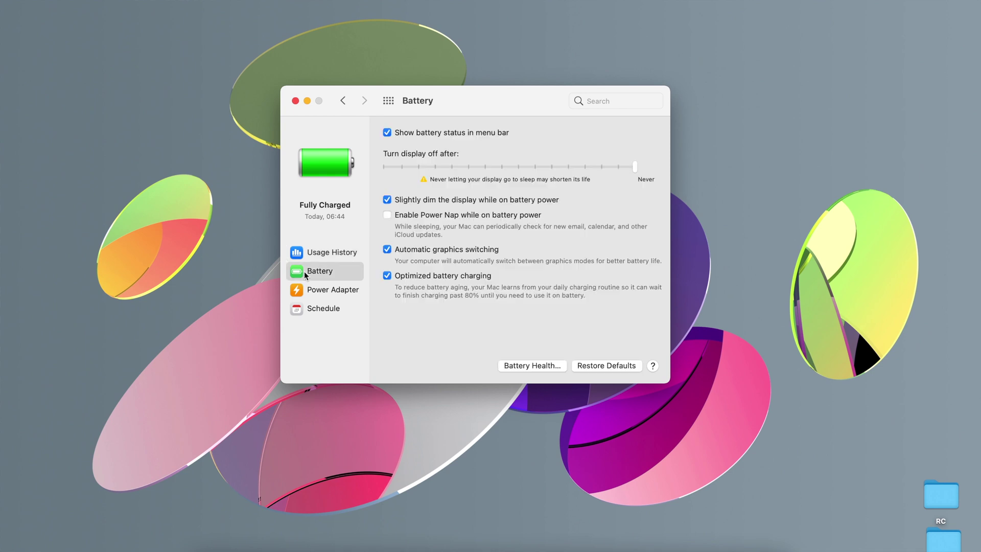
{"action": "left_click", "coordinate": [536, 367]}
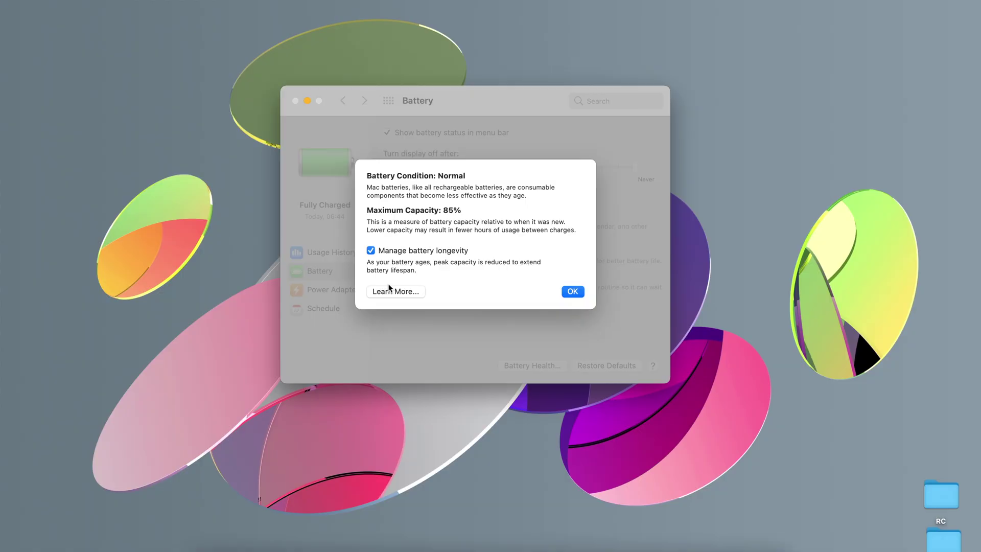
Open the support article on battery health management and read how the feature helps and how to control it
{"action": "left_click", "coordinate": [395, 293]}
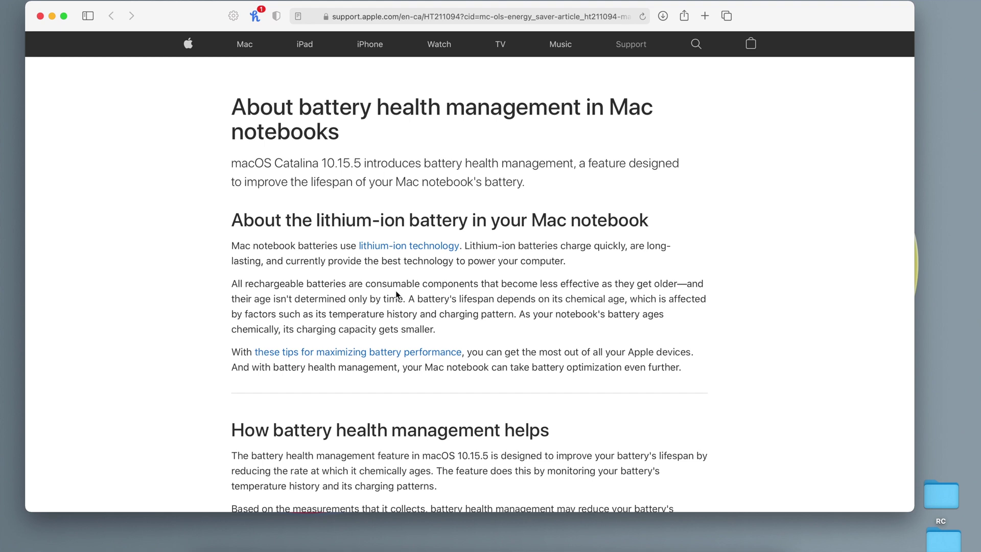
{"action": "scroll", "coordinate": [396, 294], "scroll_direction": "down", "scroll_amount": 10}
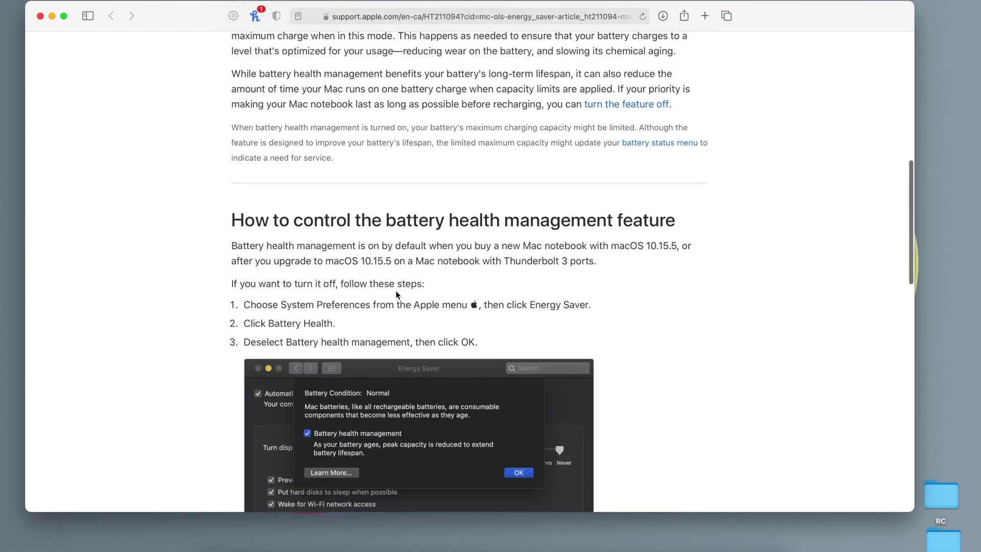
{"action": "scroll", "coordinate": [395, 290], "scroll_direction": "down", "scroll_amount": 4}
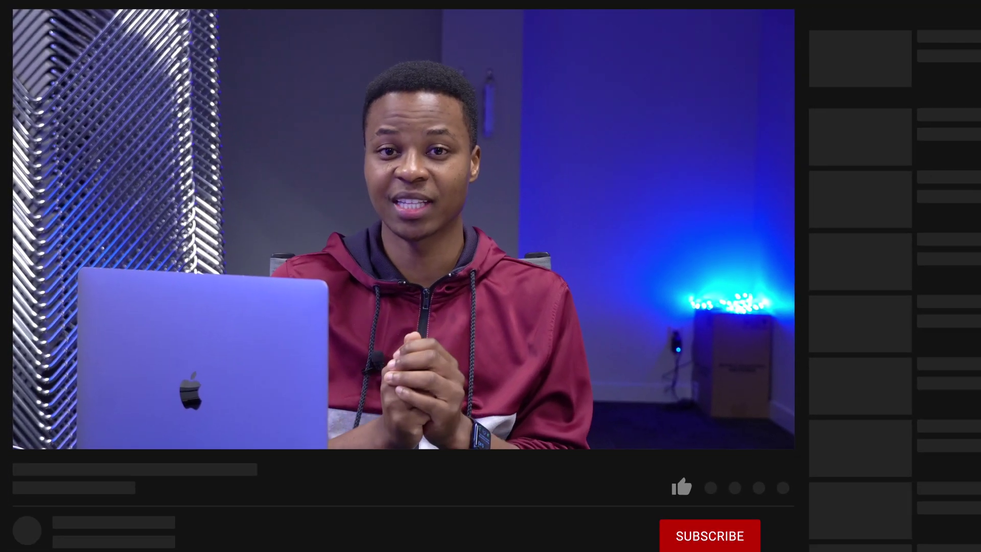
{"action": "left_click", "coordinate": [682, 487]}
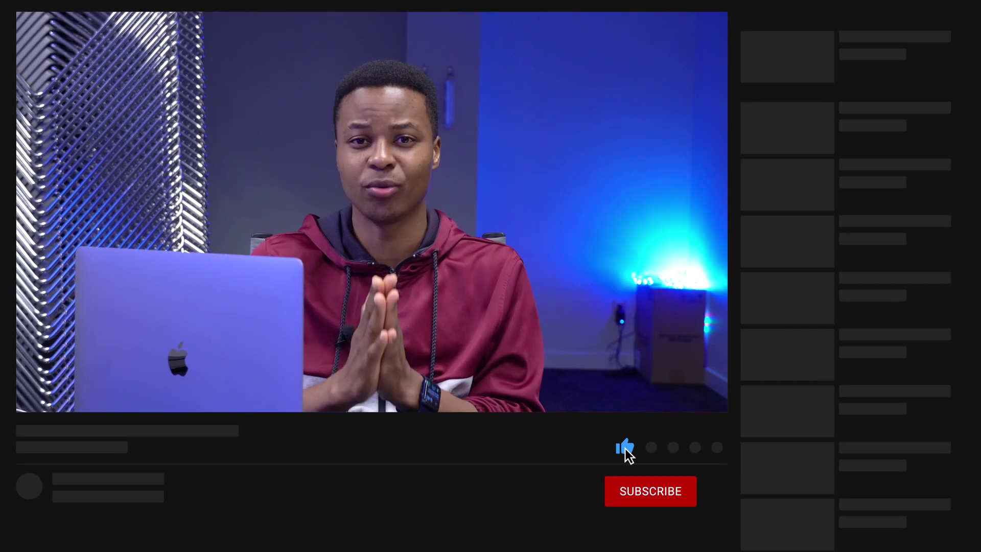
{"action": "left_click", "coordinate": [637, 488]}
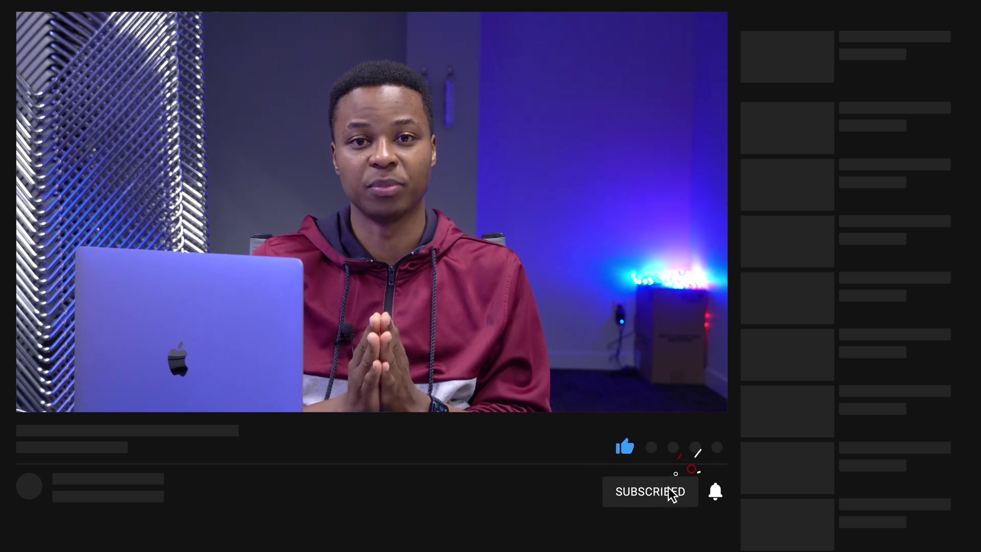
{"action": "left_click", "coordinate": [716, 491]}
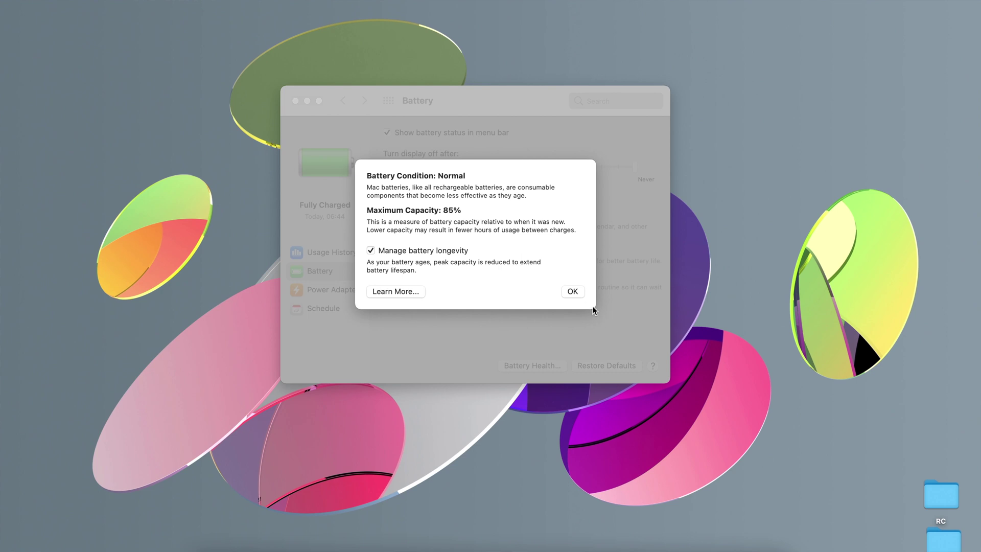
Close the Battery Health details, keeping Manage battery longevity enabled
{"action": "left_click", "coordinate": [581, 294]}
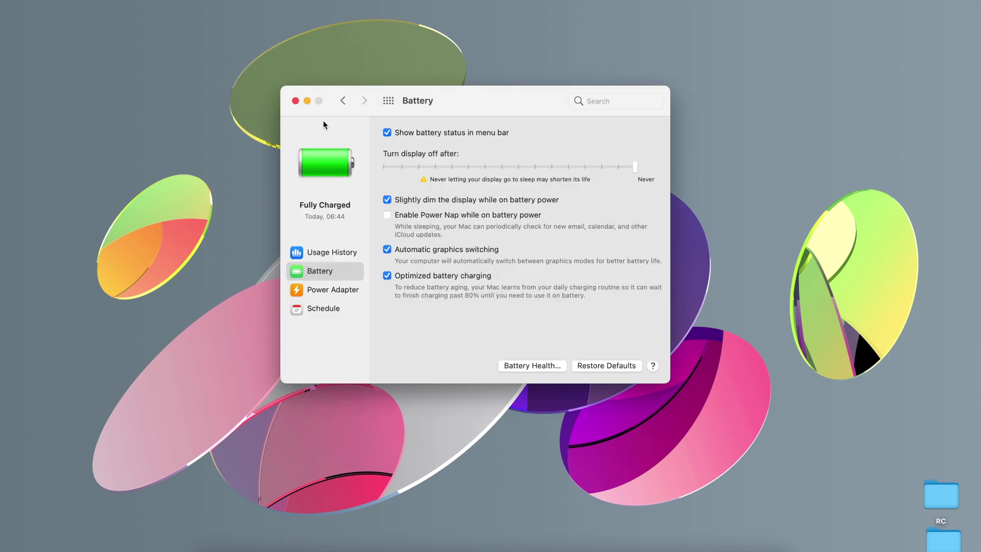
Open the Desktop & Screen Saver preferences and look through the dynamic, light and dark, and still Apple desktop pictures
{"action": "left_click", "coordinate": [384, 108]}
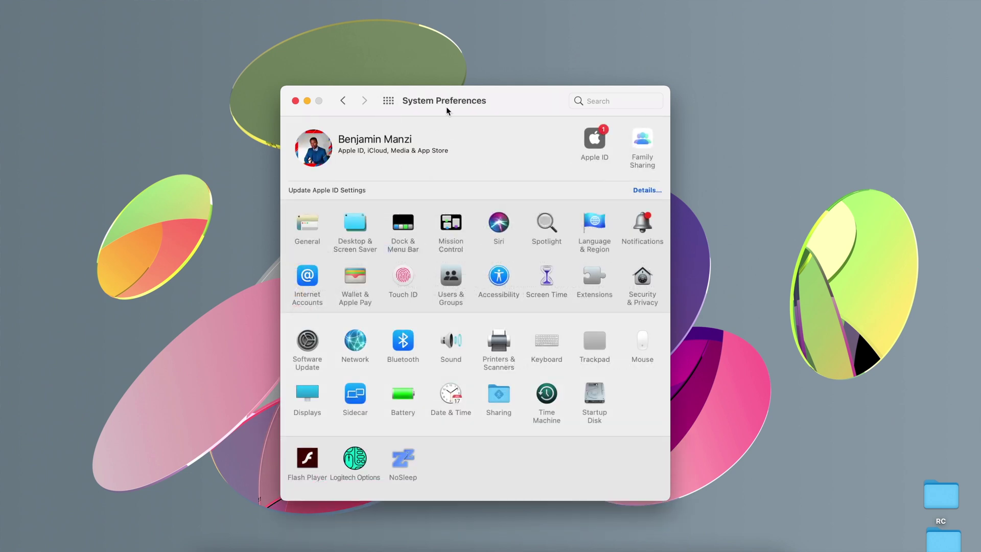
{"action": "left_click", "coordinate": [356, 226]}
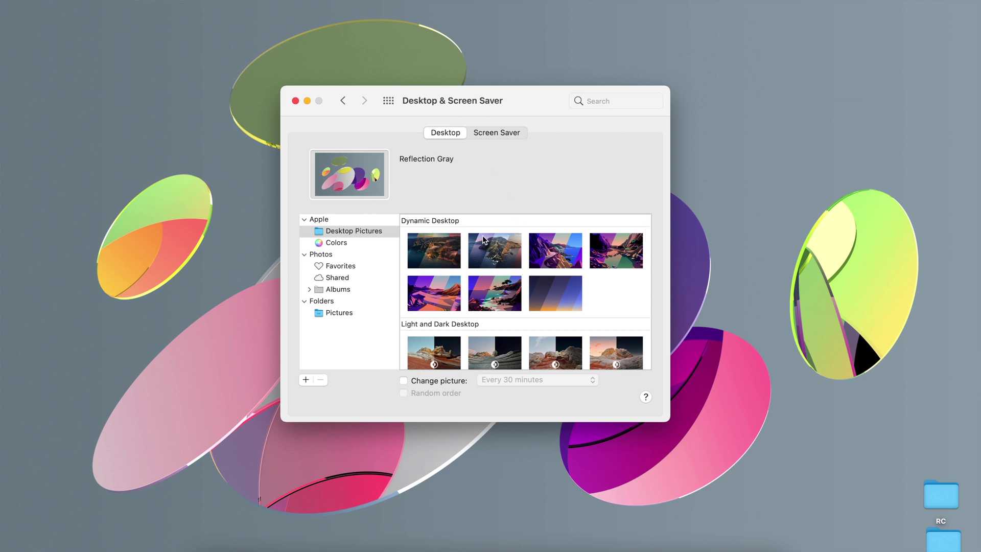
{"action": "scroll", "coordinate": [483, 235], "scroll_direction": "down", "scroll_amount": 3}
{"action": "scroll", "coordinate": [482, 236], "scroll_direction": "up", "scroll_amount": 3}
{"action": "scroll", "coordinate": [443, 314], "scroll_direction": "down", "scroll_amount": 5}
{"action": "scroll", "coordinate": [443, 314], "scroll_direction": "up", "scroll_amount": 3}
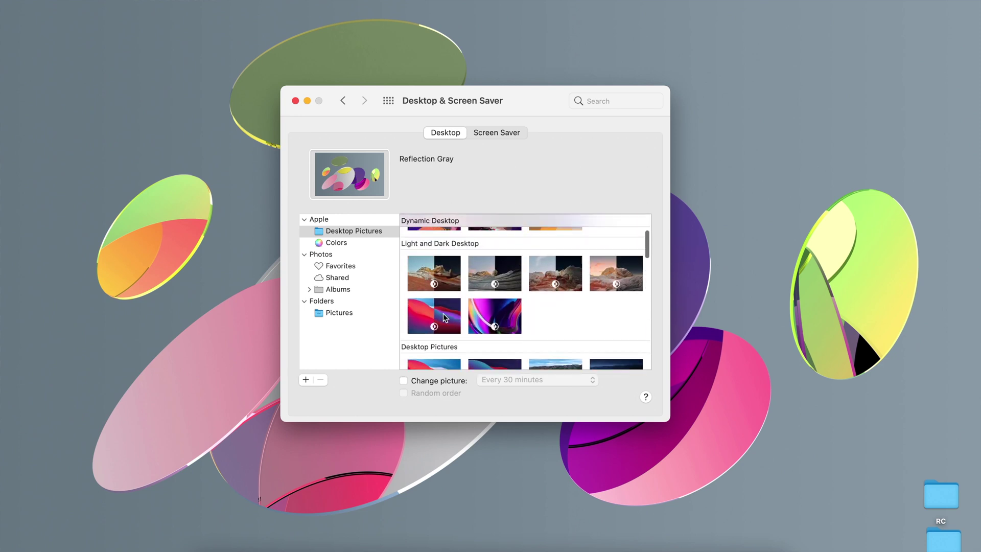
{"action": "scroll", "coordinate": [474, 289], "scroll_direction": "up", "scroll_amount": 4}
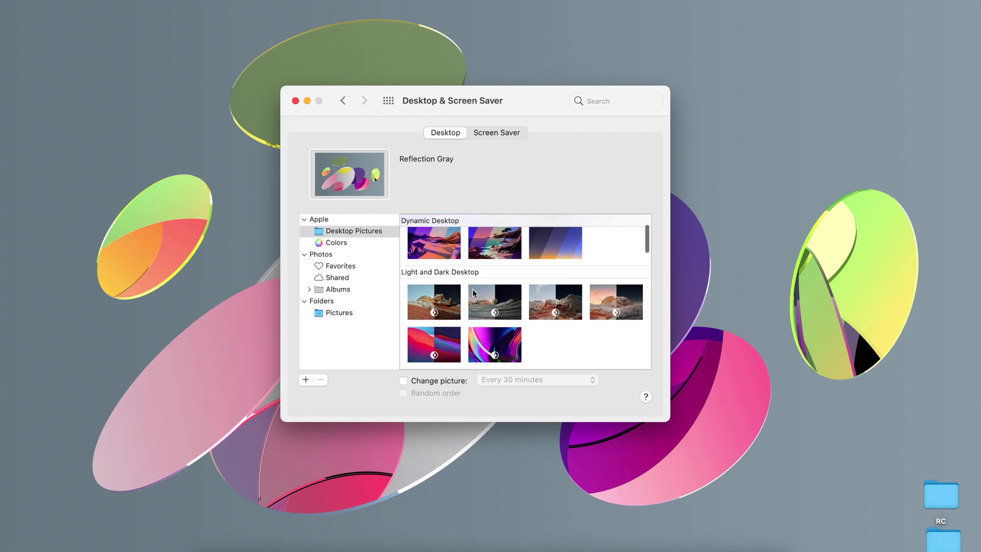
{"action": "scroll", "coordinate": [444, 271], "scroll_direction": "down", "scroll_amount": 12}
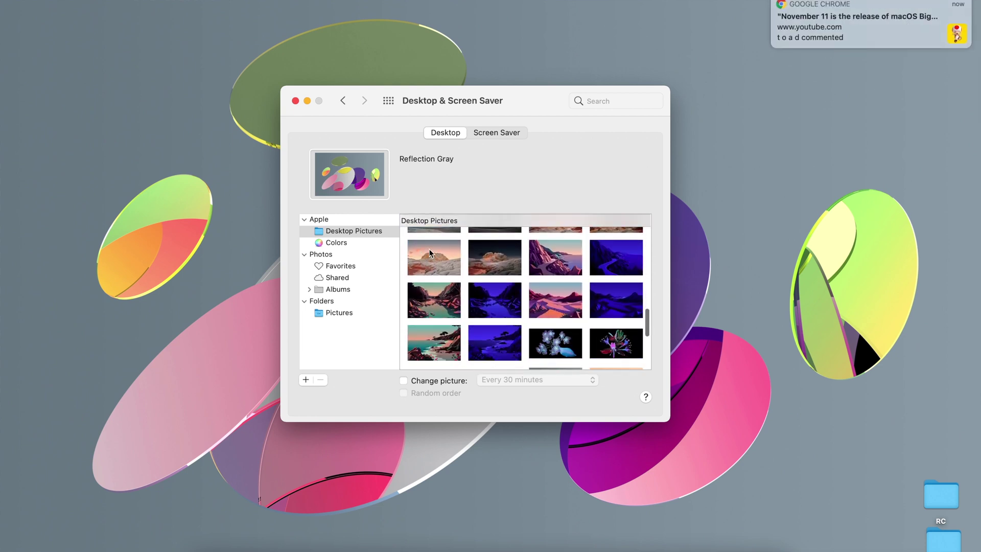
Try the Dome Night, Tree and Catalina wallpapers one after another as the desktop picture
{"action": "scroll", "coordinate": [479, 298], "scroll_direction": "up", "scroll_amount": 2}
{"action": "left_click", "coordinate": [479, 299]}
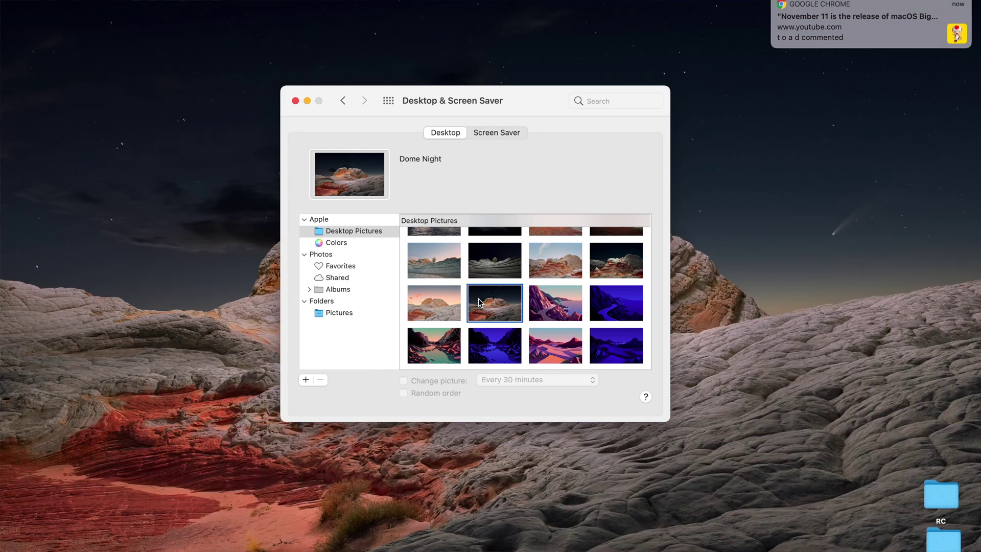
{"action": "scroll", "coordinate": [508, 288], "scroll_direction": "up", "scroll_amount": 6}
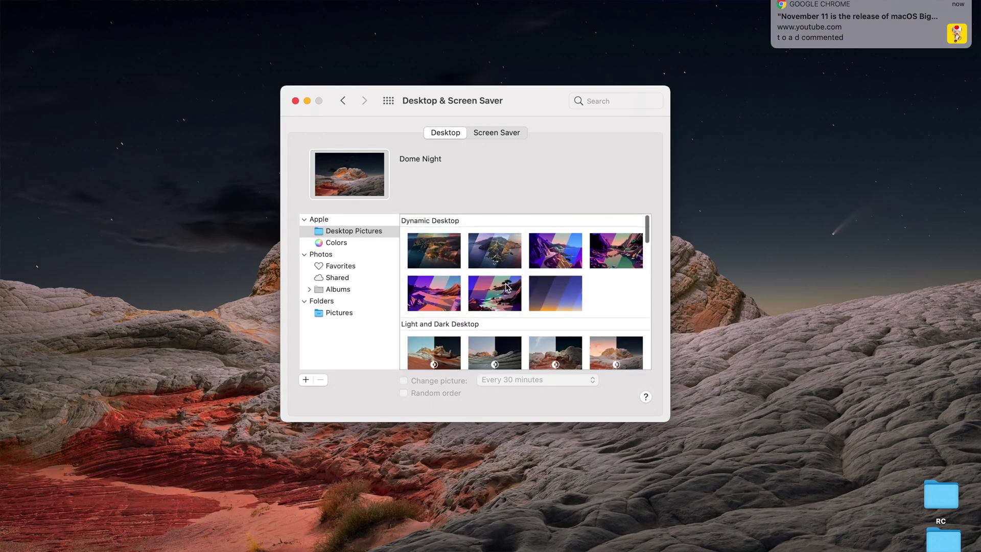
{"action": "scroll", "coordinate": [507, 288], "scroll_direction": "down", "scroll_amount": 1}
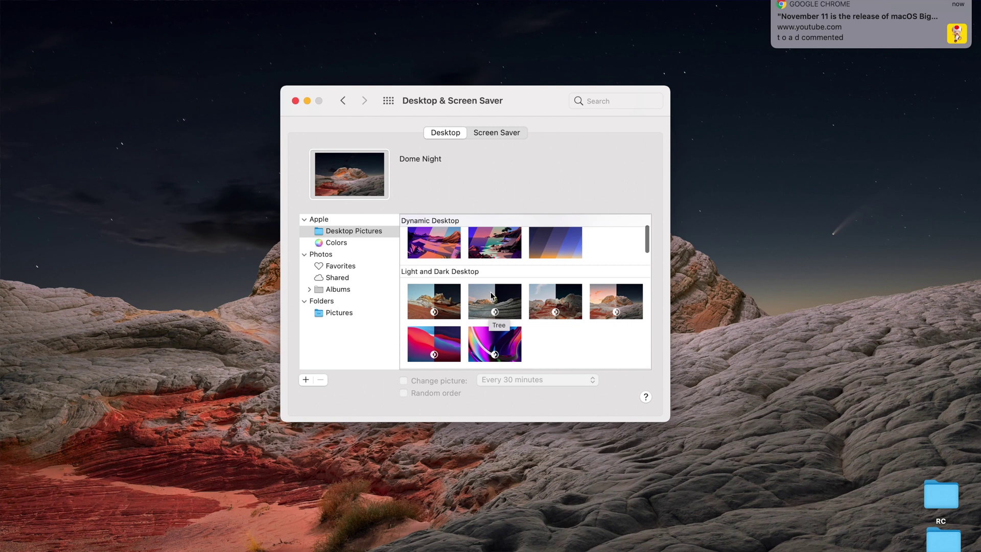
{"action": "left_click", "coordinate": [483, 313]}
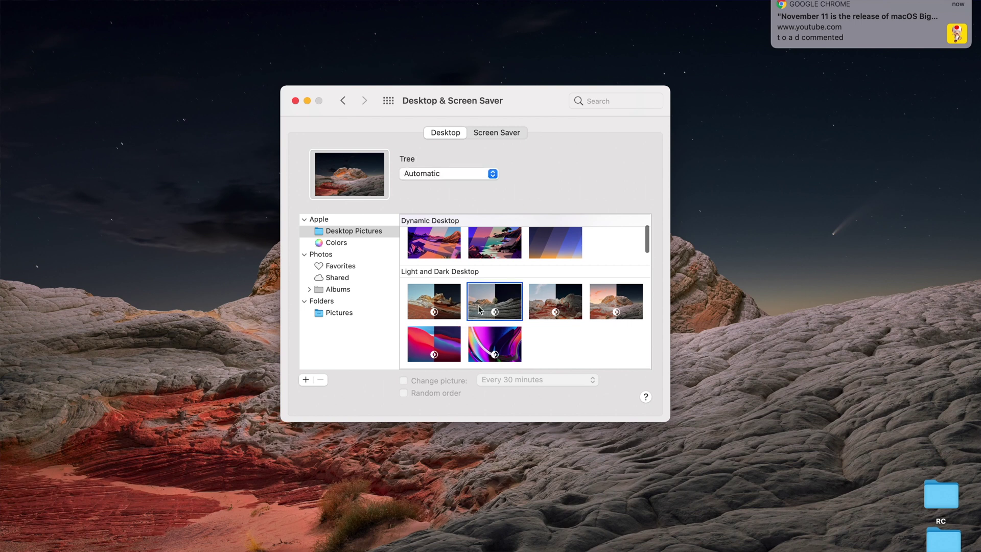
{"action": "scroll", "coordinate": [480, 309], "scroll_direction": "up", "scroll_amount": 3}
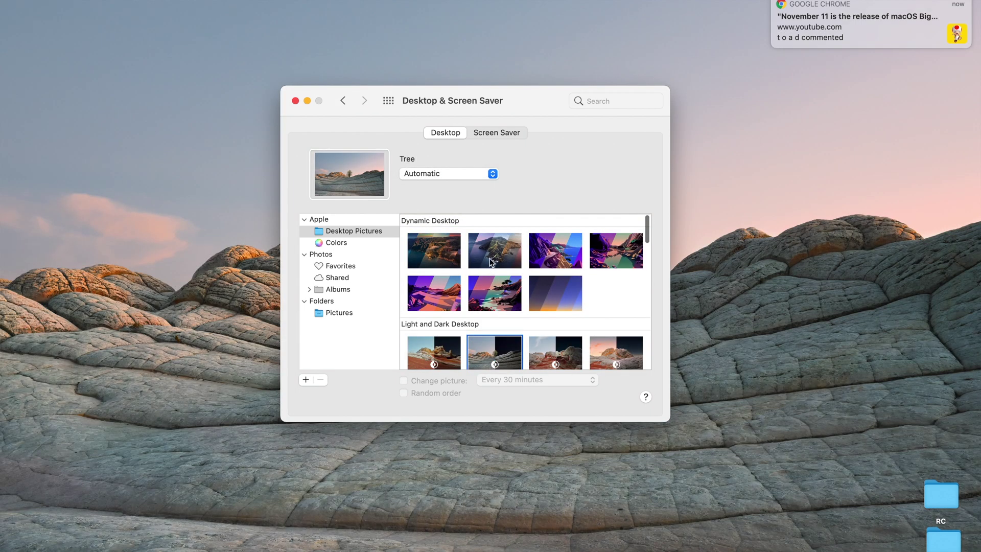
{"action": "left_click", "coordinate": [489, 255]}
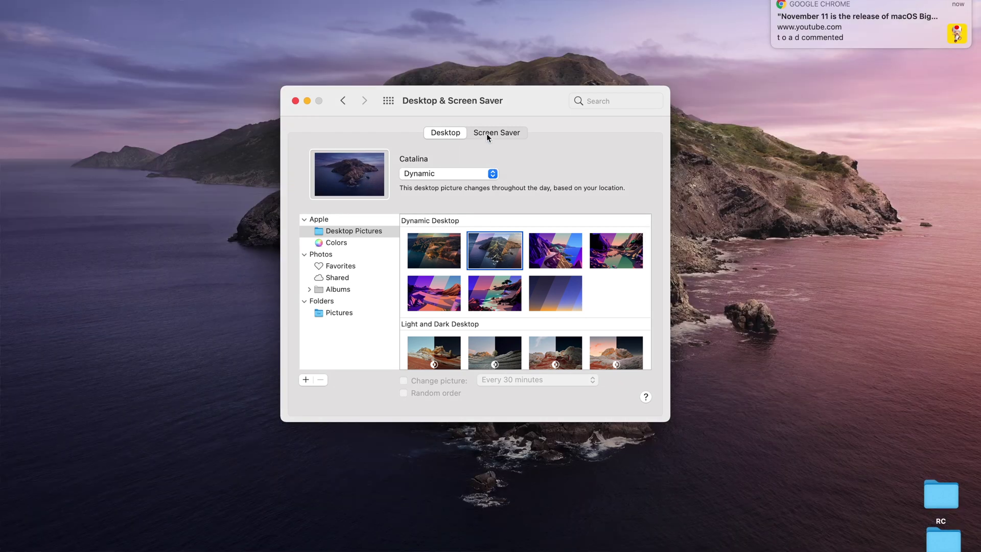
Browse the available screen savers and select the Floating screen saver
{"action": "left_click", "coordinate": [486, 134]}
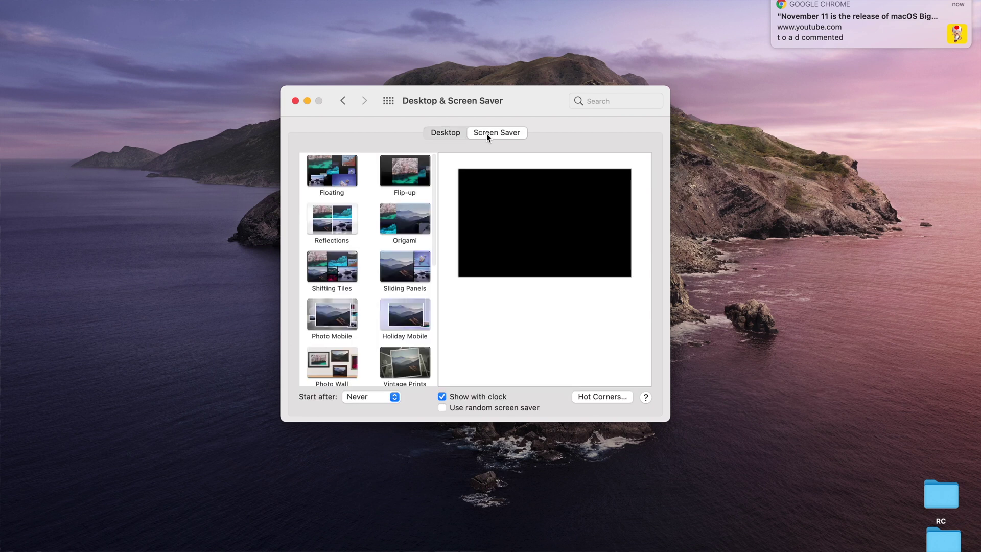
{"action": "scroll", "coordinate": [356, 177], "scroll_direction": "down", "scroll_amount": 2}
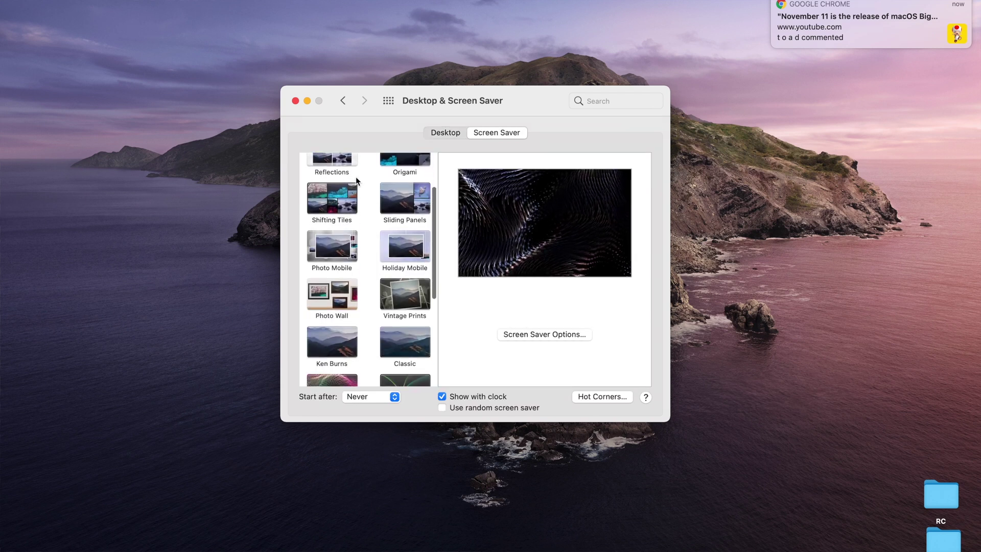
{"action": "scroll", "coordinate": [355, 176], "scroll_direction": "up", "scroll_amount": 2}
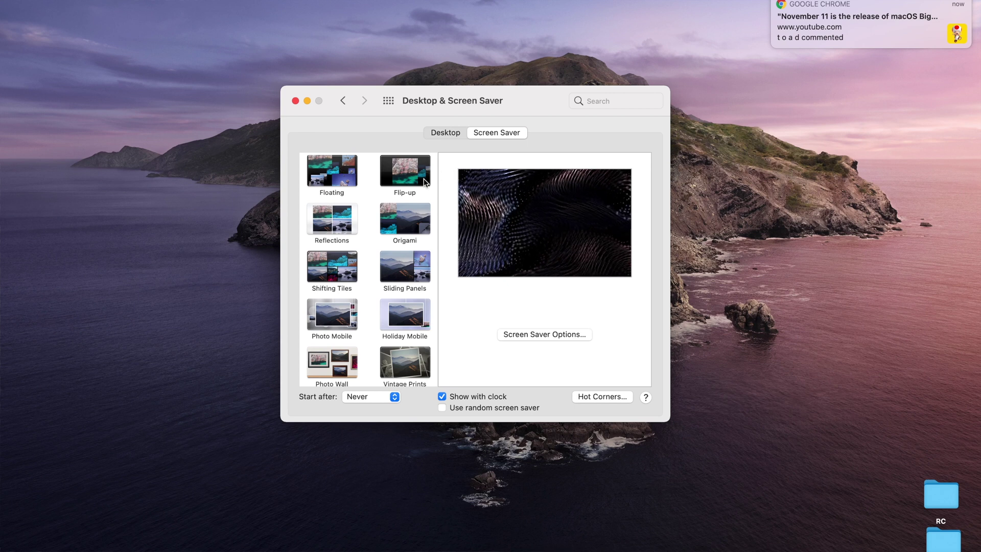
{"action": "left_click", "coordinate": [346, 182]}
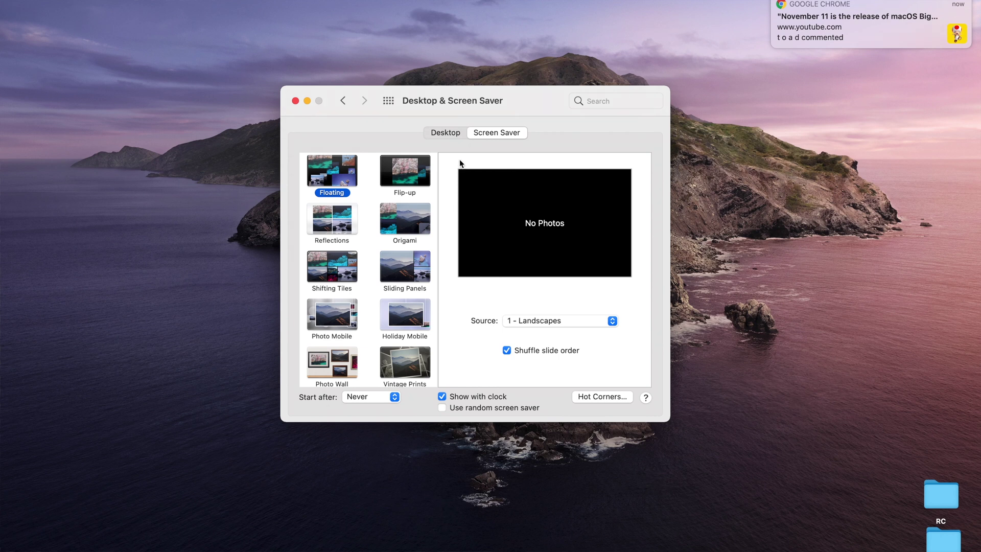
Return to the desktop pictures, try Big Sur and Big Sur Graphic Light, and set Big Sur Night Grasses as the wallpaper
{"action": "left_click", "coordinate": [441, 132]}
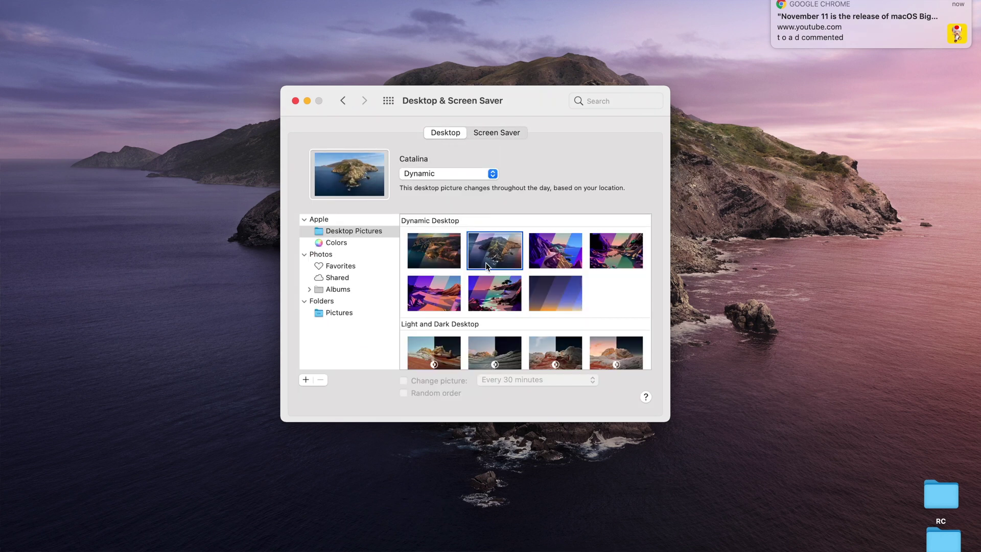
{"action": "left_click", "coordinate": [438, 246]}
{"action": "scroll", "coordinate": [469, 305], "scroll_direction": "down", "scroll_amount": 10}
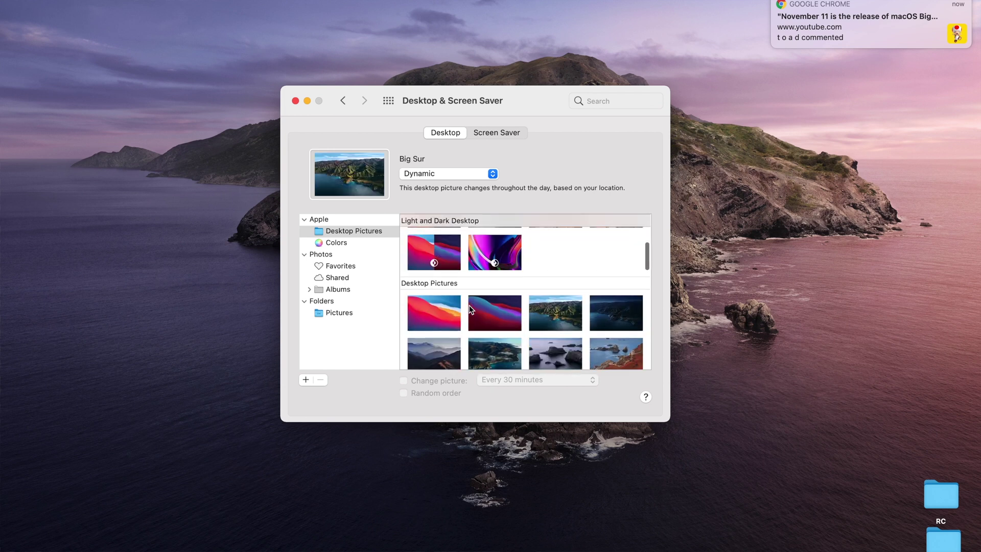
{"action": "left_click", "coordinate": [434, 288]}
{"action": "scroll", "coordinate": [433, 288], "scroll_direction": "down", "scroll_amount": 5}
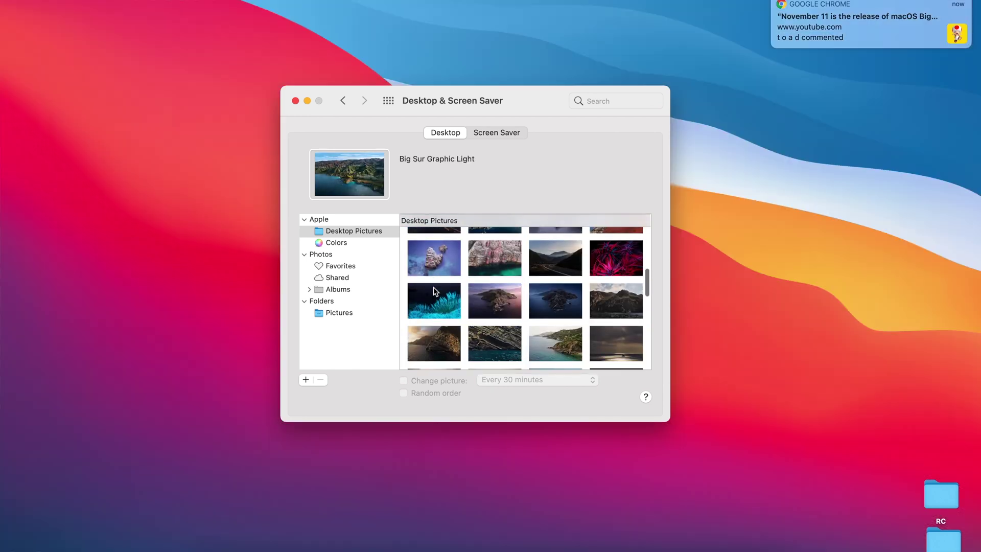
{"action": "left_click", "coordinate": [435, 291]}
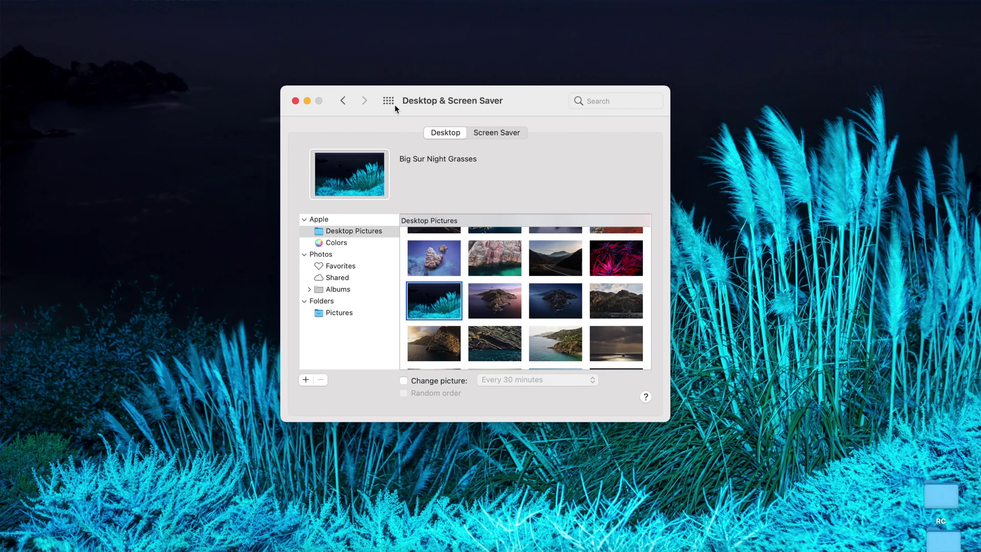
Open the Security & Privacy preferences and enable using the Apple Watch to unlock apps and the Mac
{"action": "left_click", "coordinate": [389, 102]}
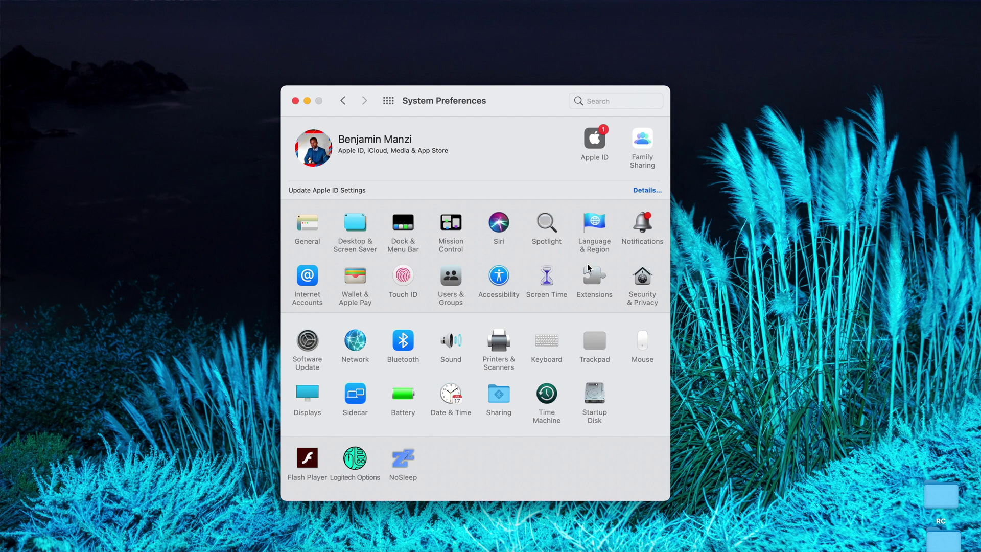
{"action": "left_click", "coordinate": [648, 290]}
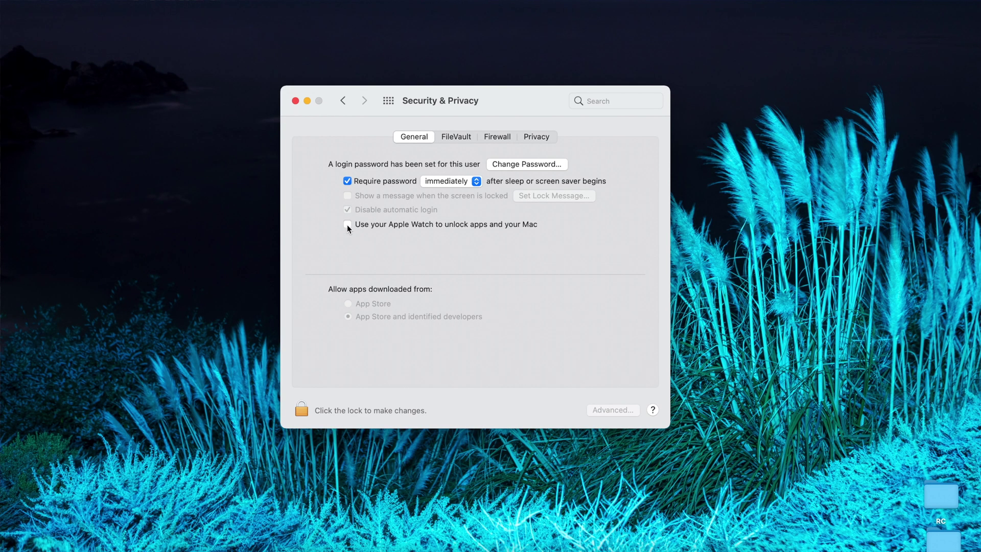
{"action": "left_click", "coordinate": [347, 225]}
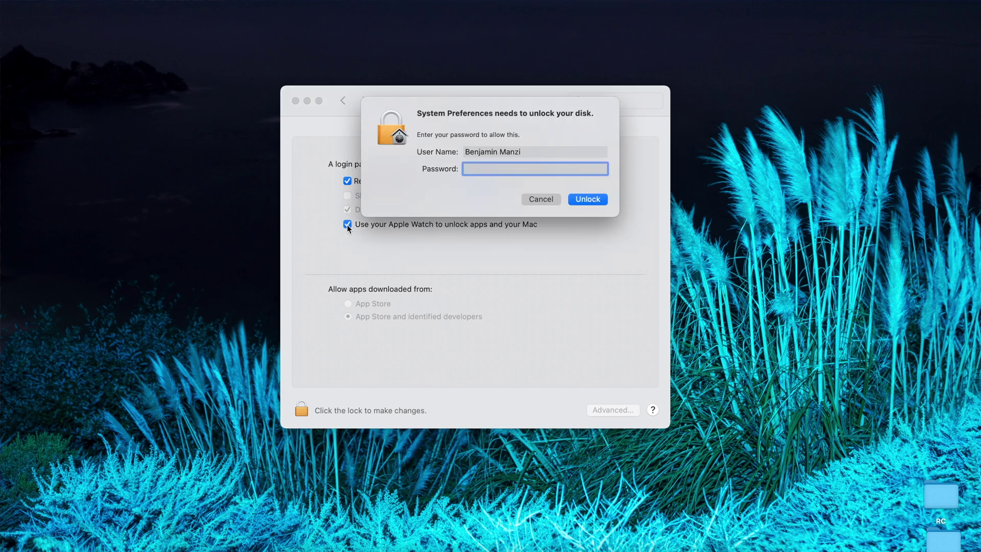